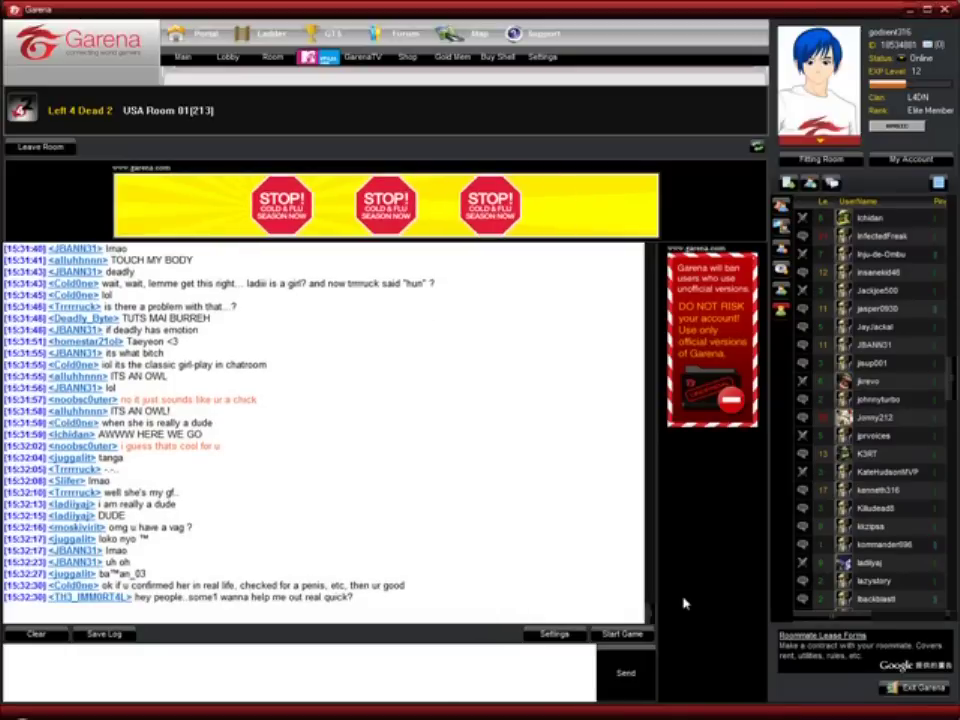
Step: Switch to Chrome and review the download pages for L4D2UP v2.0.0.3 - v2.0.0.5.exe and L4D2UP v2.0.0.5 - v2.0.0.6.exe
key("alt+Tab")
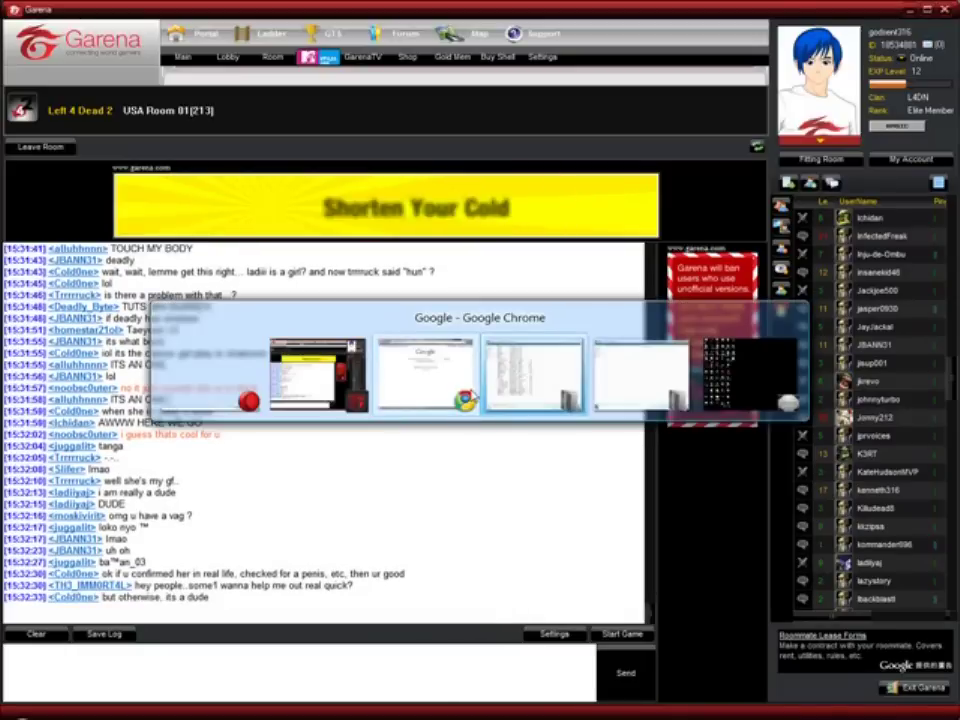
key("ctrl+Tab")
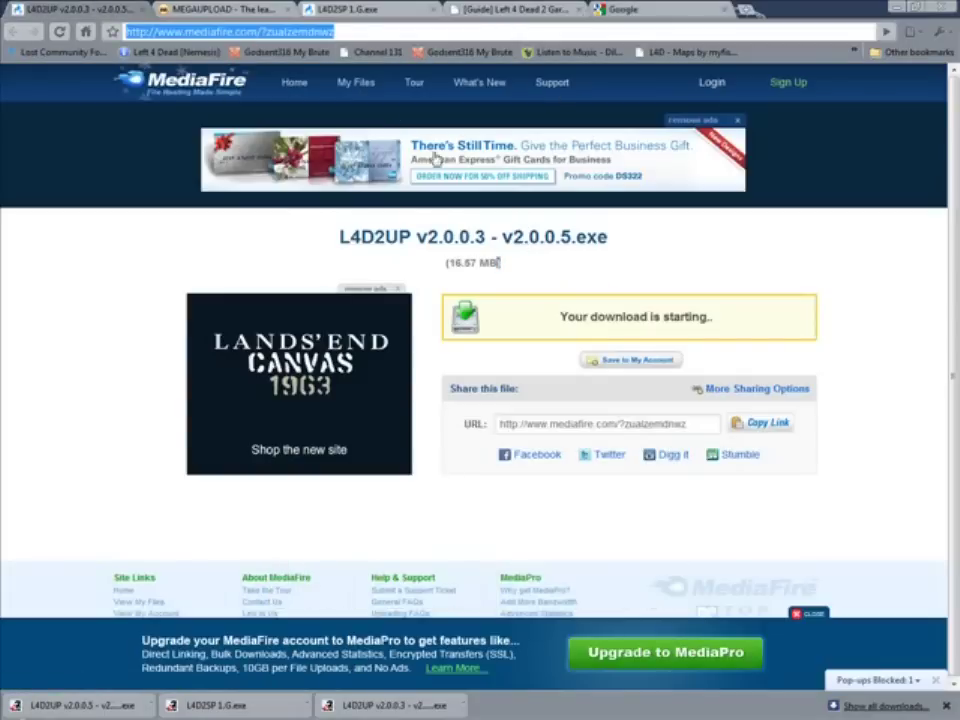
left_click(678, 318)
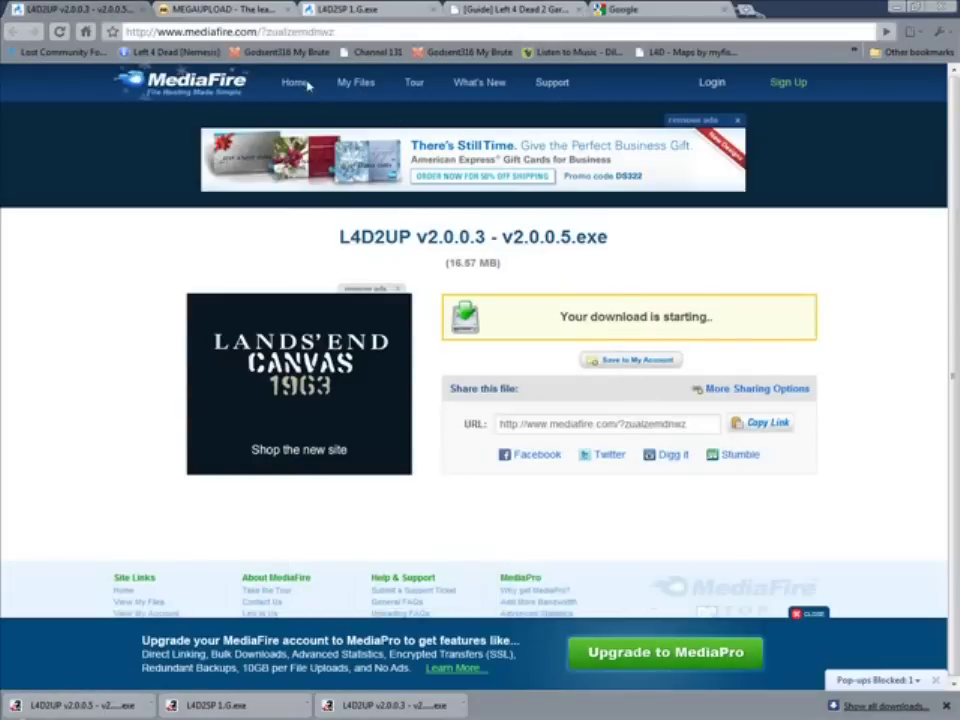
left_click(226, 9)
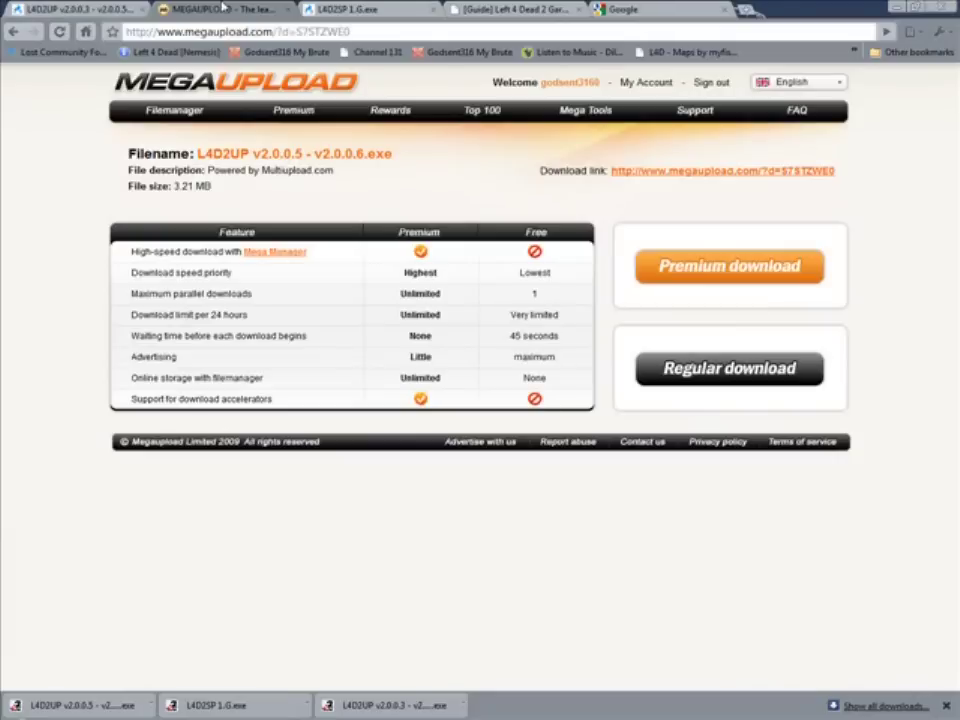
left_click(67, 9)
Step: Switch to the left 4 dead 2 folder in Windows Explorer and run L4D2UP v2.0.0.3 - v2.0.0.5.exe
key("alt+Tab")
key("alt+Tab")
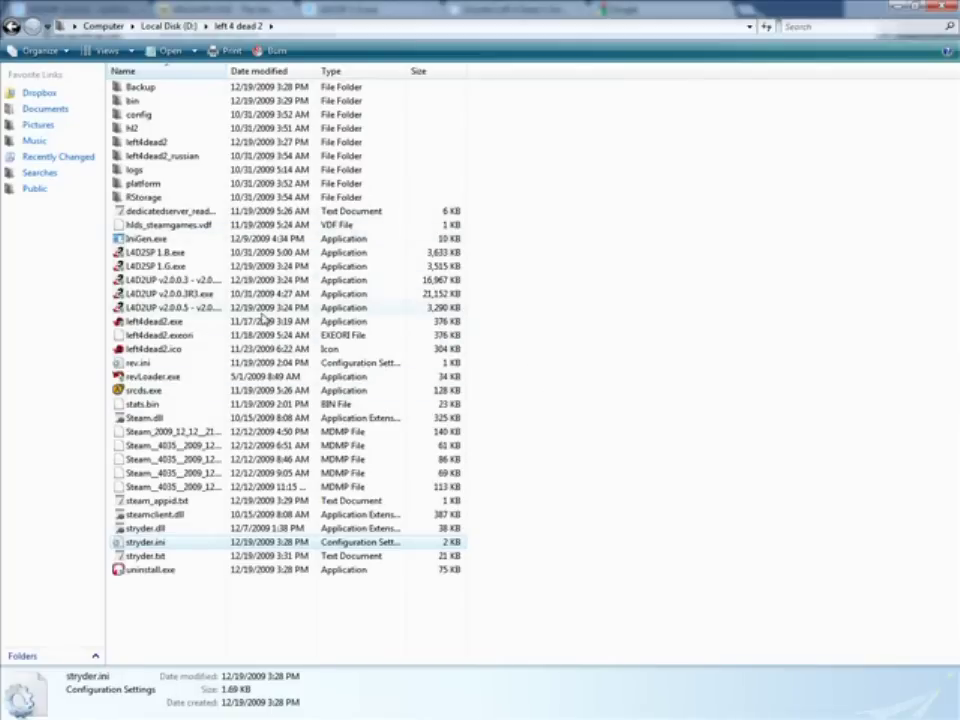
left_click(212, 296)
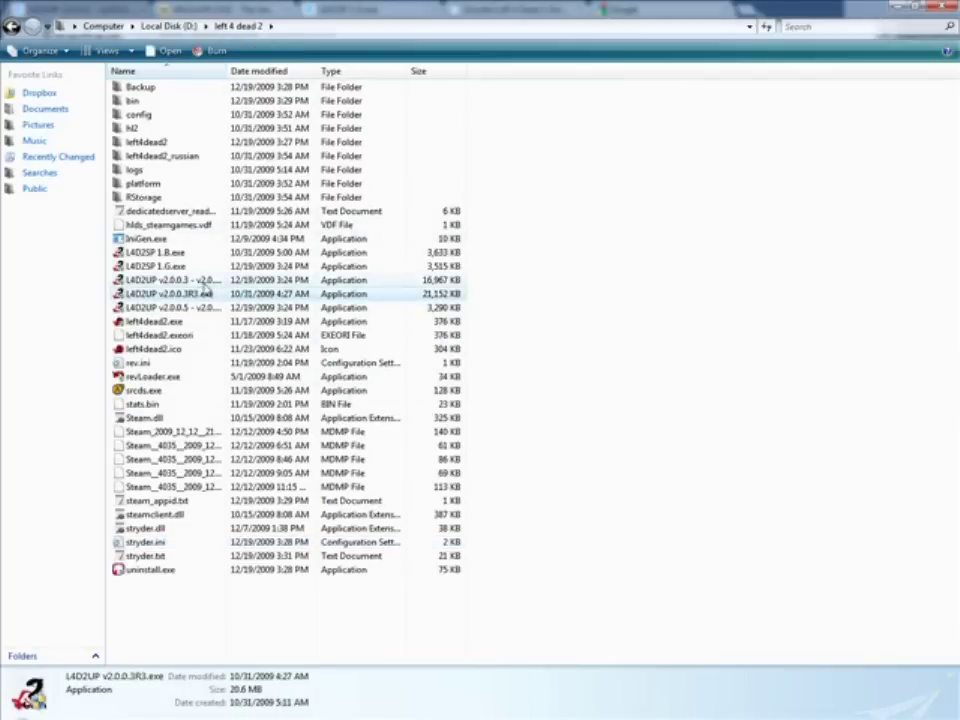
left_click(205, 281)
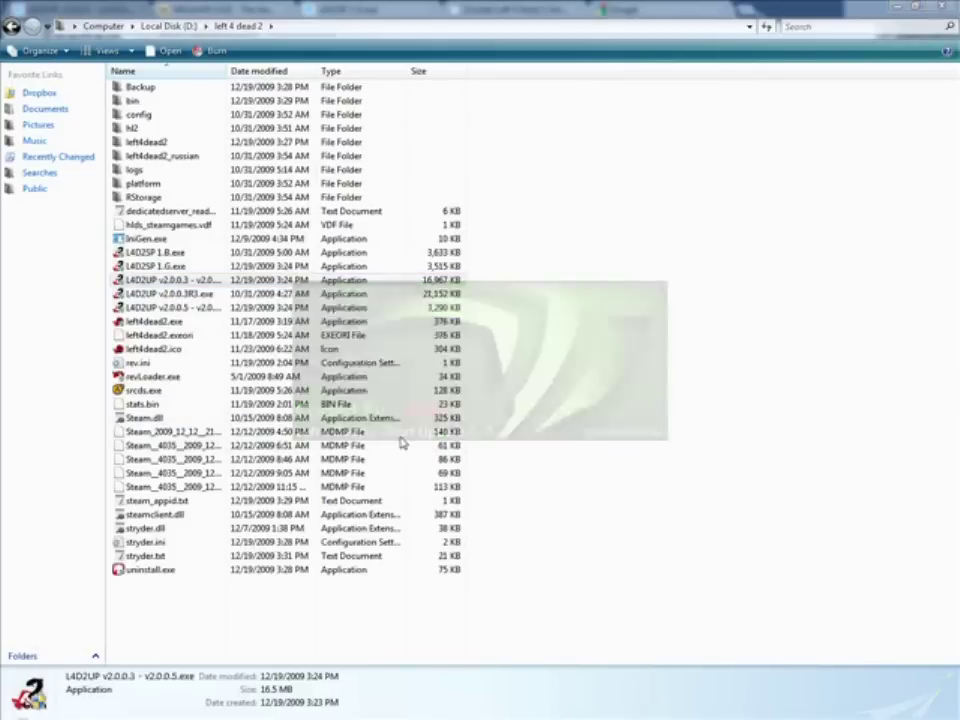
Step: Install the v2.0.0.3 - v2.0.0.5 update into D:\left 4 dead 2, accepting the license agreement and the removal of the standalone patch
left_click(561, 482)
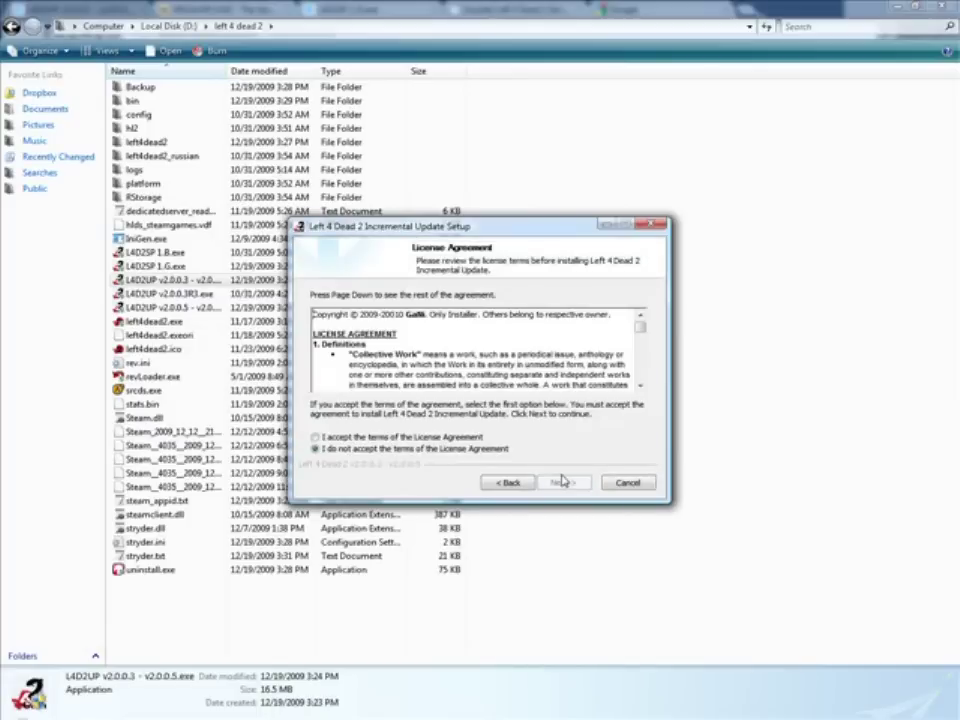
left_click(432, 438)
left_click(561, 483)
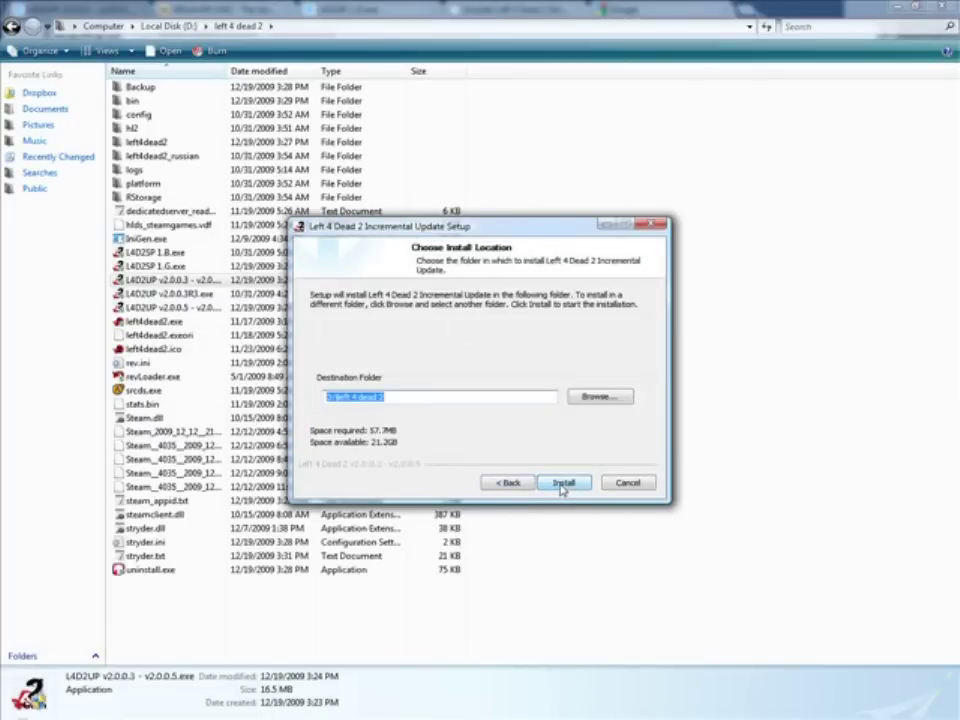
left_click(561, 483)
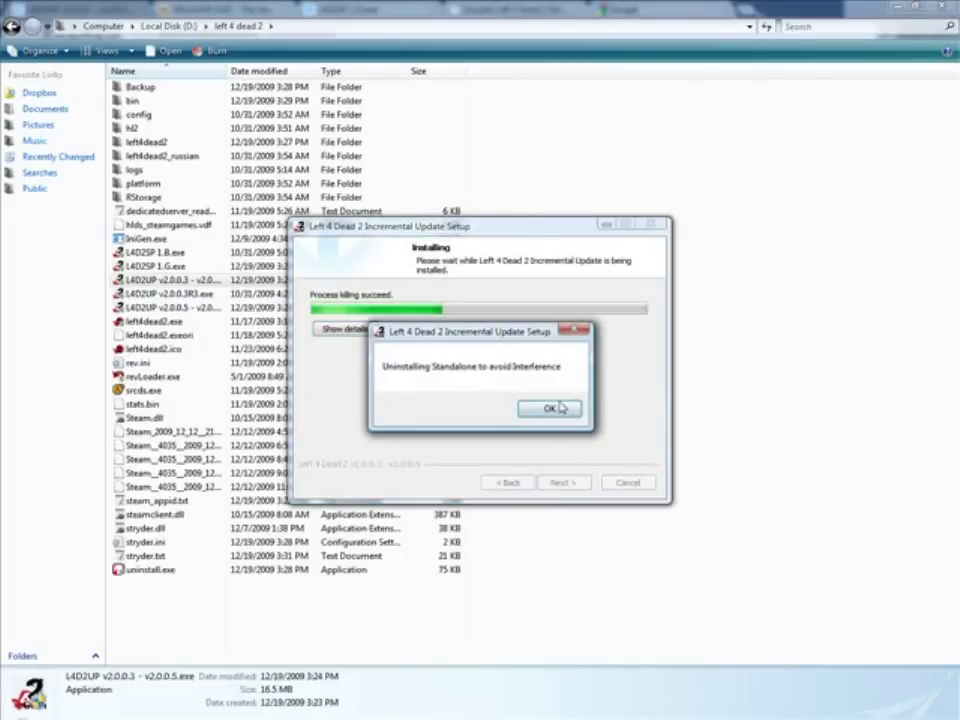
left_click(551, 406)
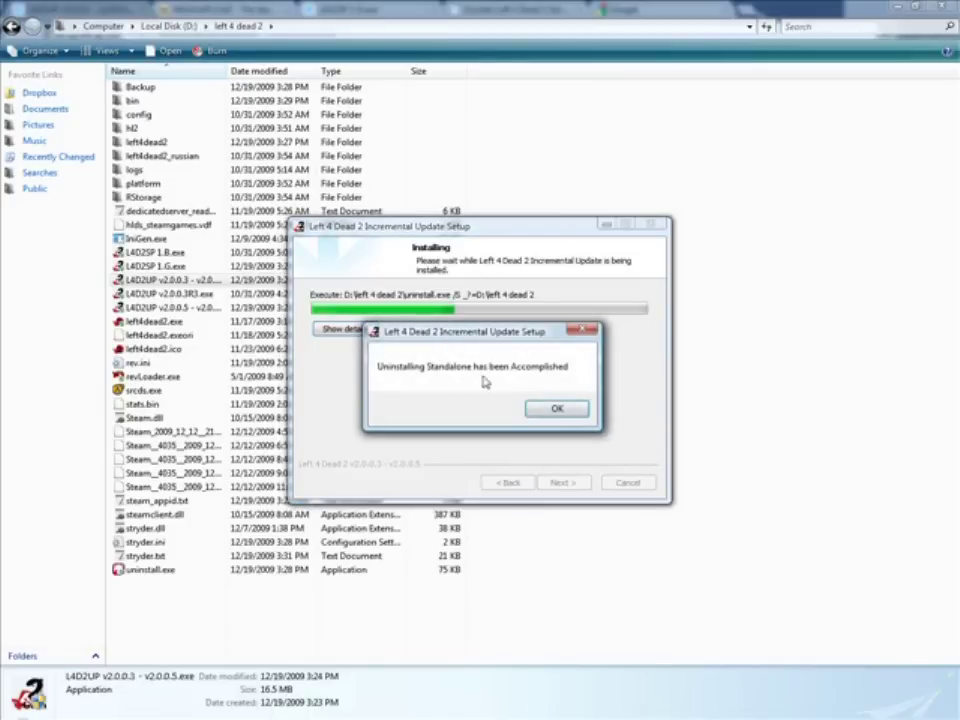
left_click(553, 409)
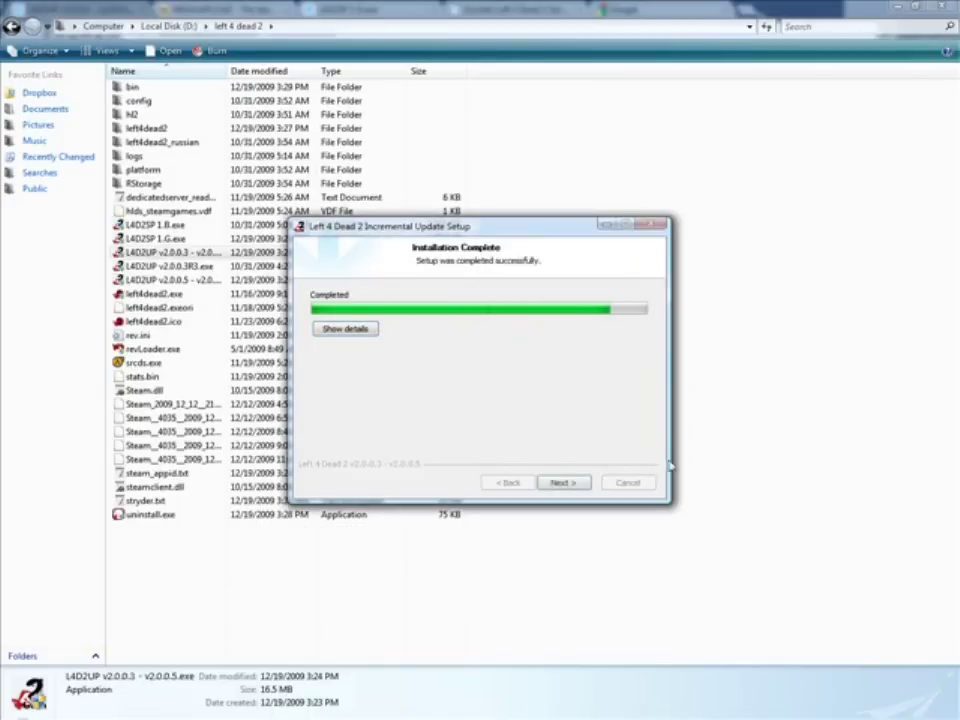
left_click(551, 483)
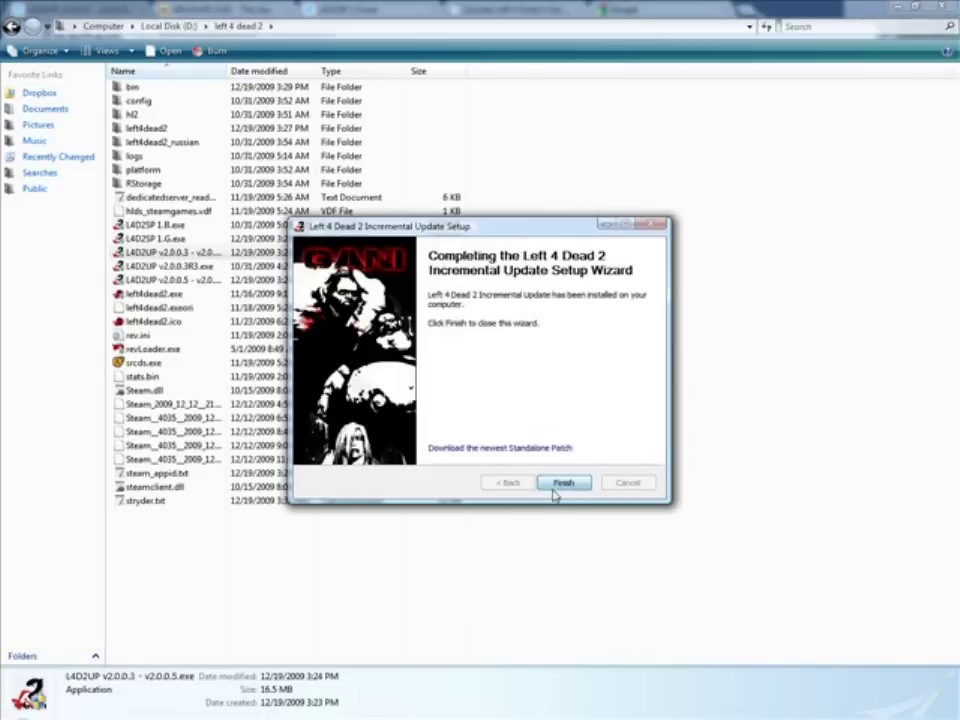
left_click(555, 487)
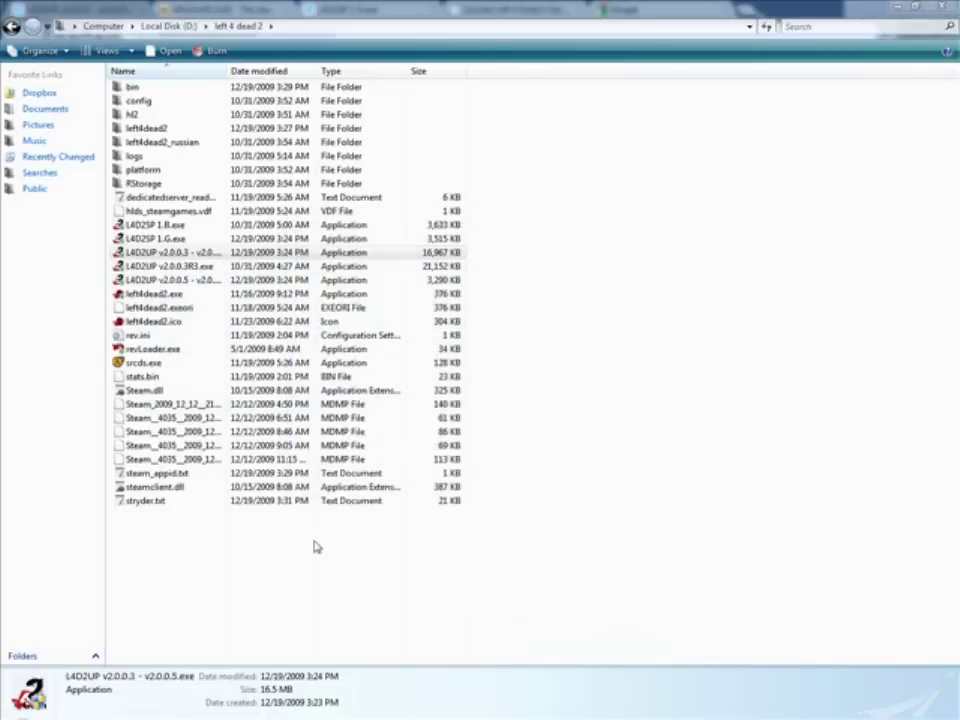
Step: Switch to Chrome and check the version range in the filename on the Megaupload page for L4D2UP v2.0.0.5 - v2.0.0.6.exe
key("alt+Tab")
key("alt+Tab")
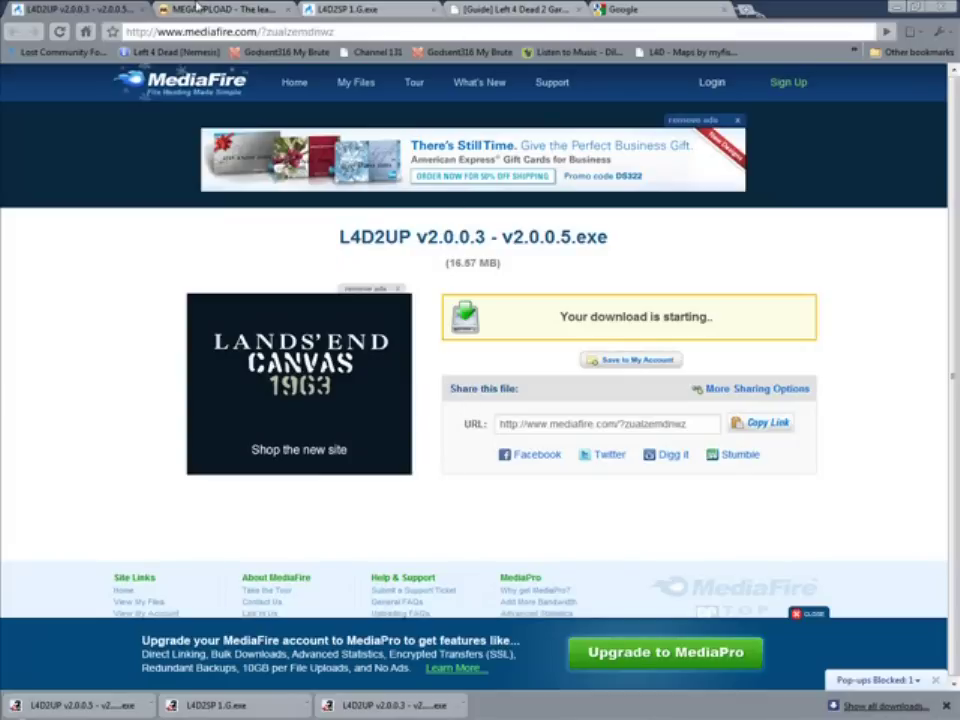
left_click(197, 8)
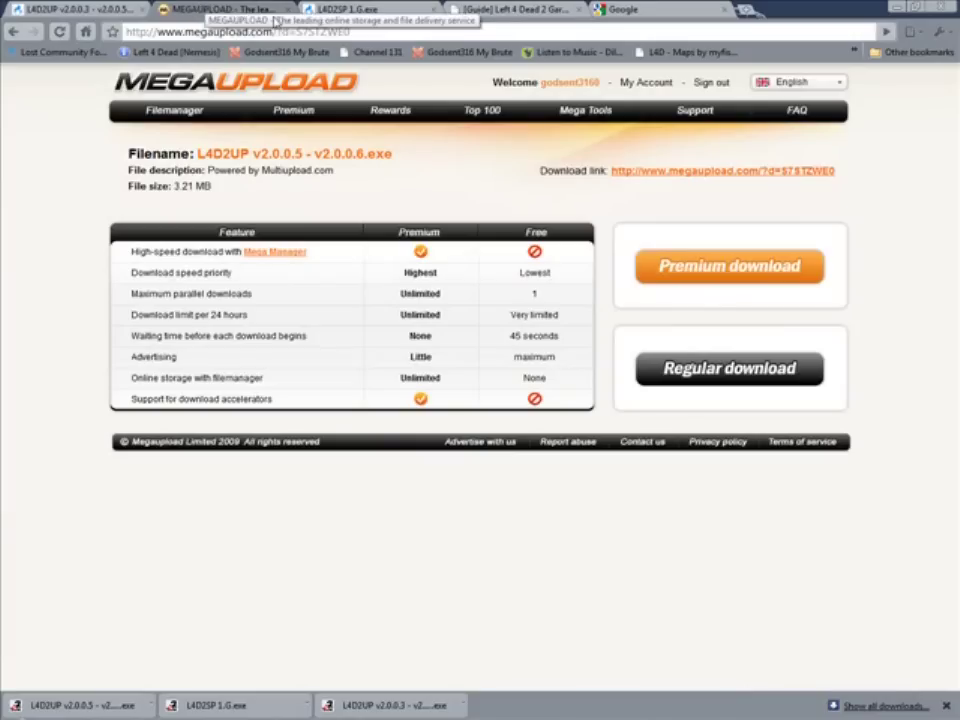
left_click(316, 32)
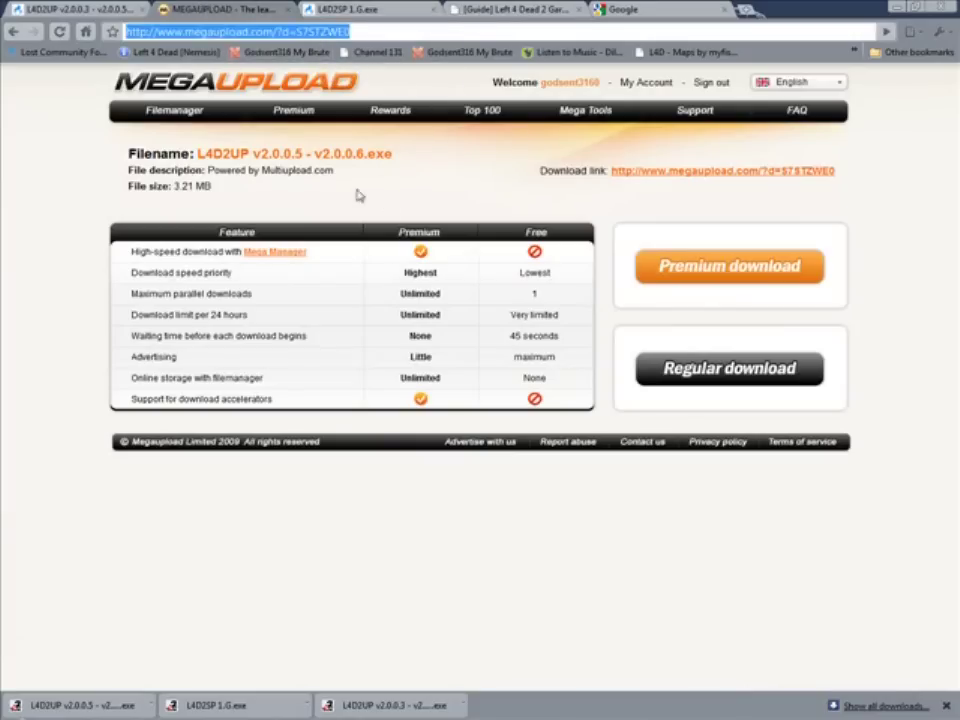
left_click(263, 151)
left_click_drag(297, 146, 330, 150)
left_click(266, 150)
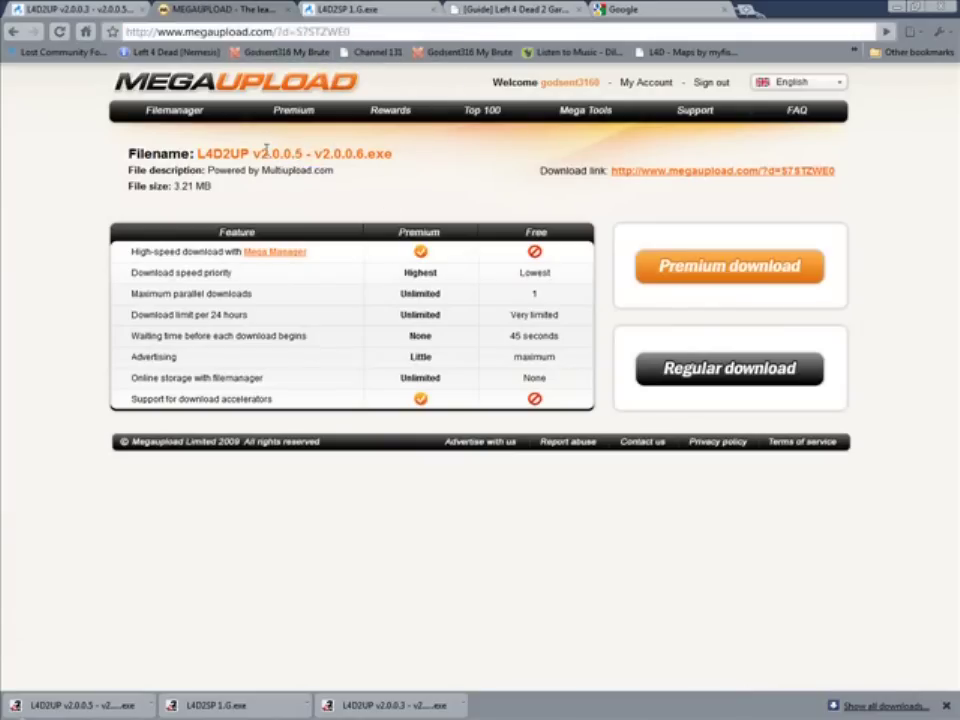
left_click_drag(258, 152, 349, 153)
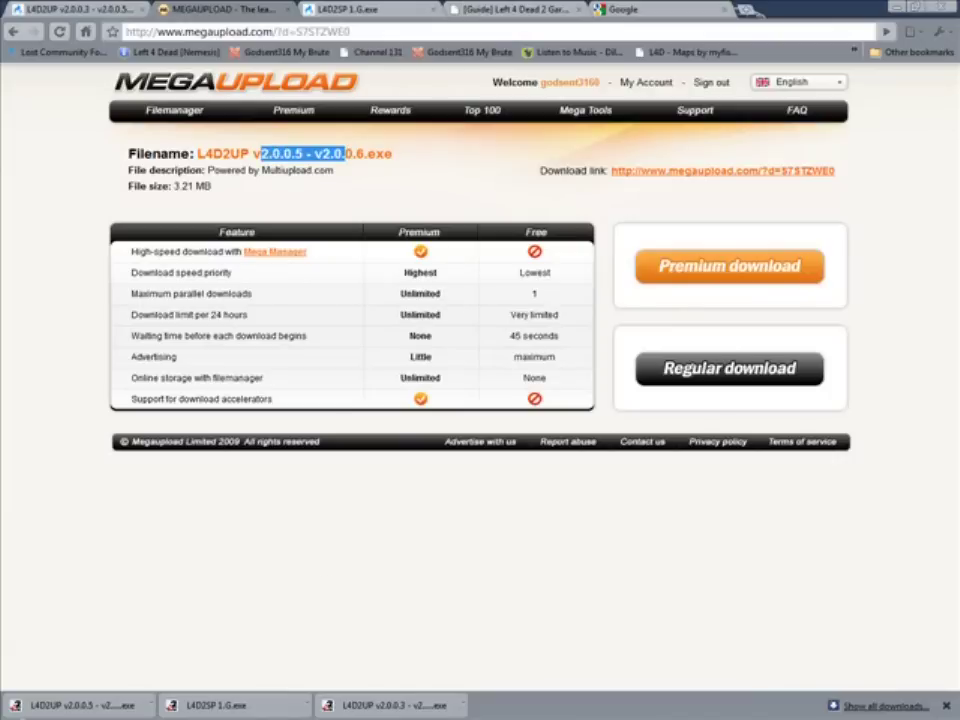
Step: Return to the left 4 dead 2 folder in Windows Explorer and run L4D2UP v2.0.0.5 - v2.0.0.6.exe
left_click(300, 665)
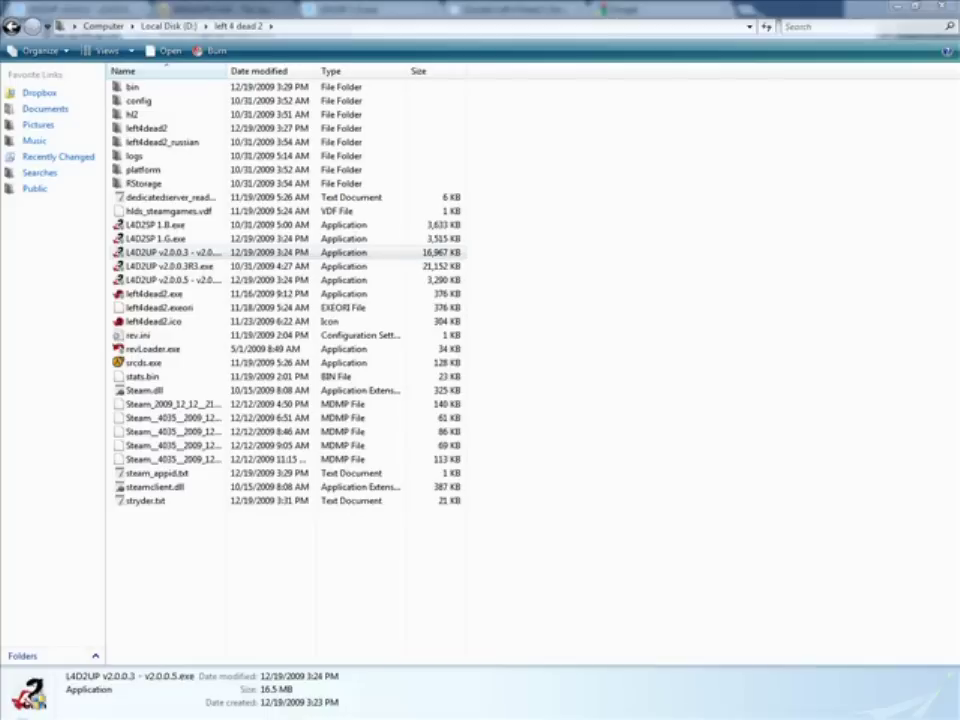
left_click(195, 266)
left_click(199, 281)
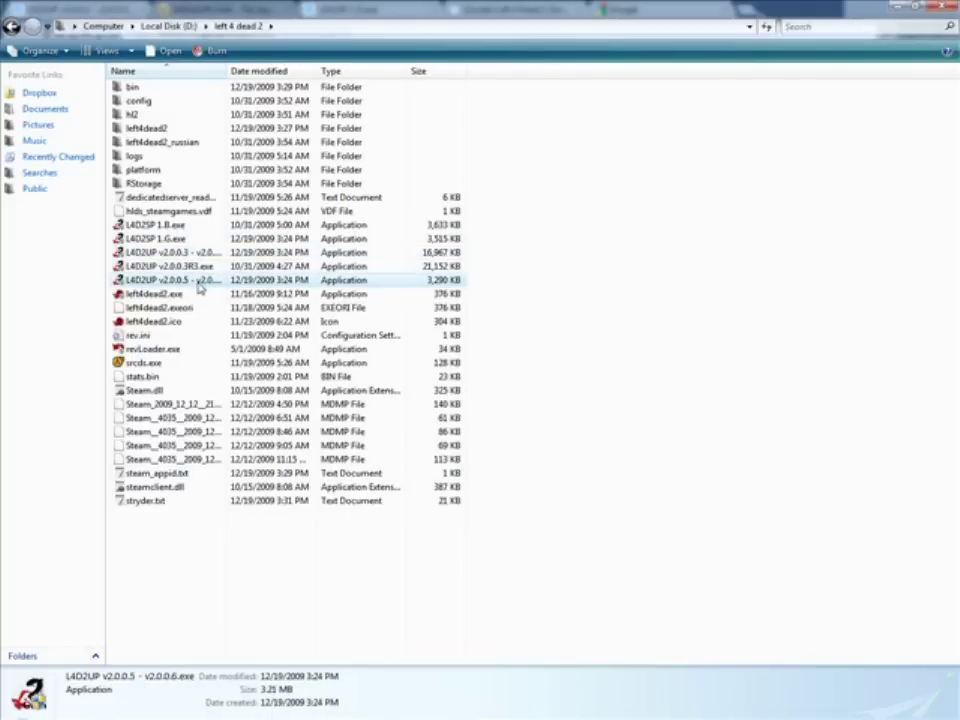
double_click(199, 285)
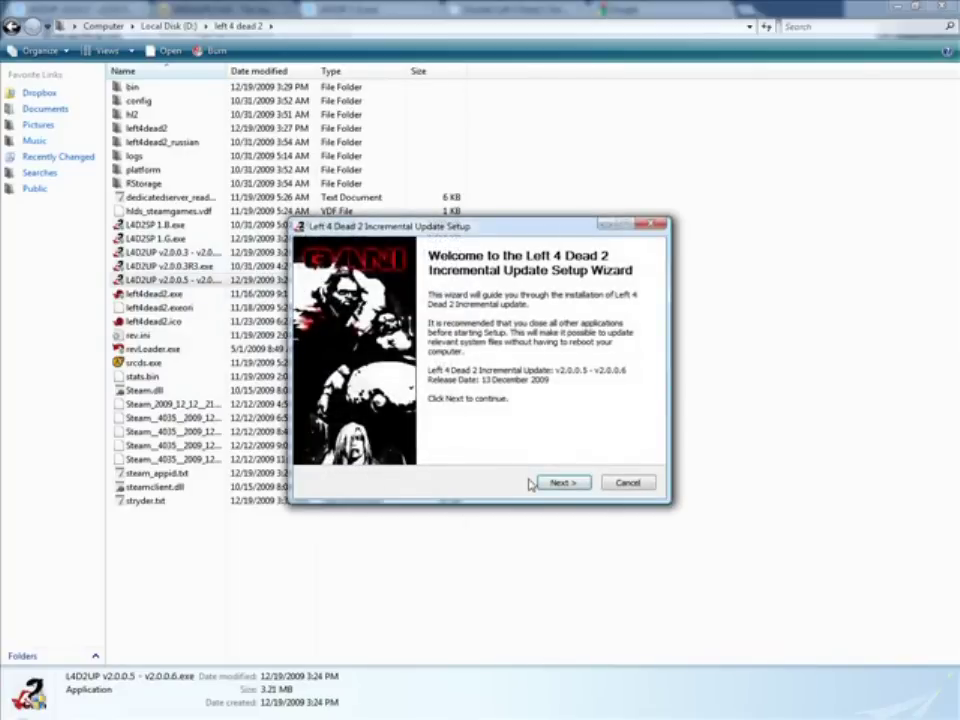
Step: Accept the license agreement and install the v2.0.0.5 - v2.0.0.6 incremental update into D:\left 4 dead 2
left_click(556, 483)
left_click(470, 437)
left_click(562, 483)
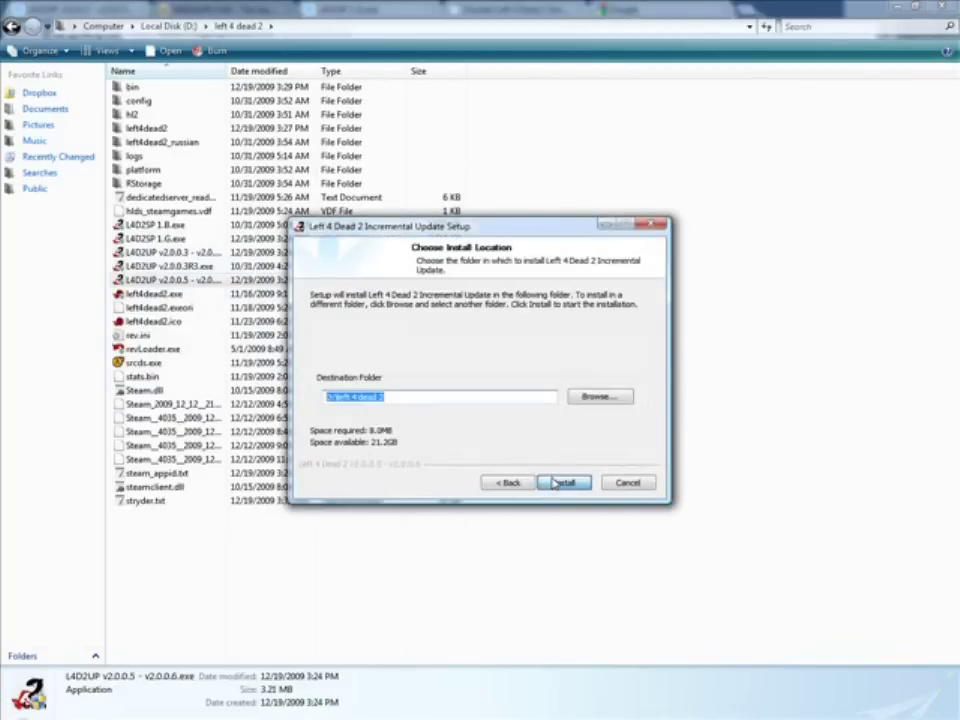
left_click(558, 483)
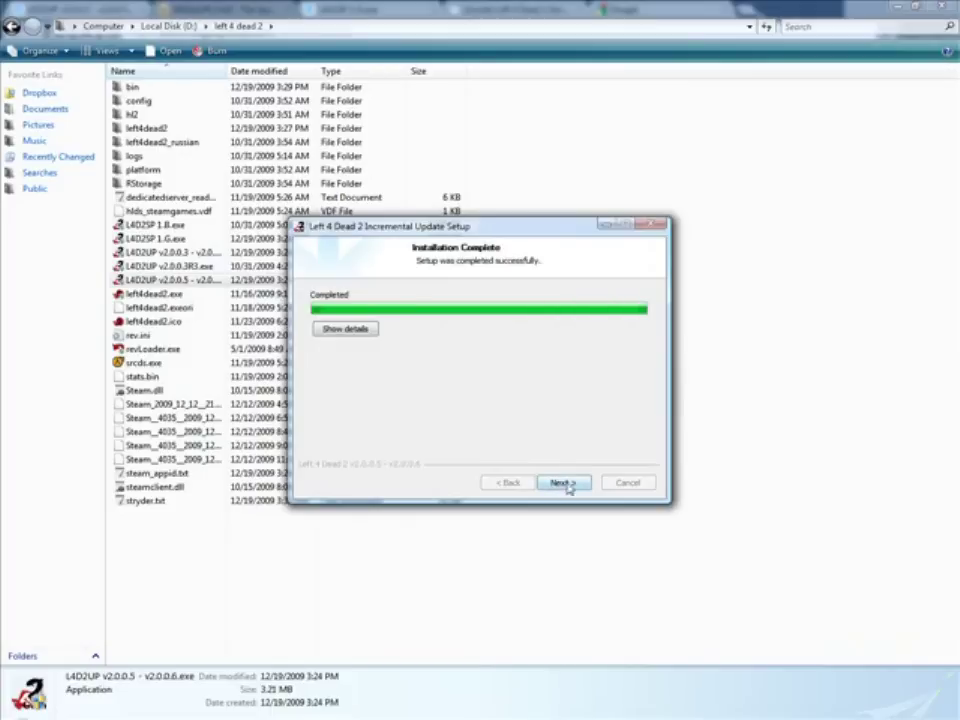
left_click(568, 484)
left_click(571, 484)
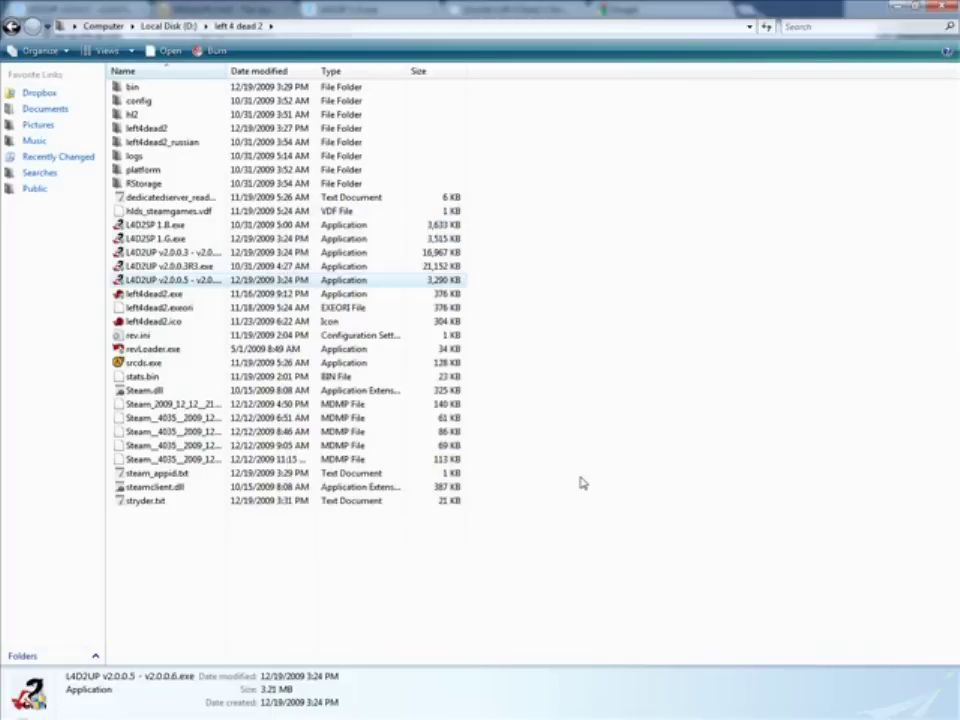
Step: Switch to Chrome and check the filename on the MediaFire download page for L4D2SP 1.G.exe
left_click(259, 267)
left_click(305, 670)
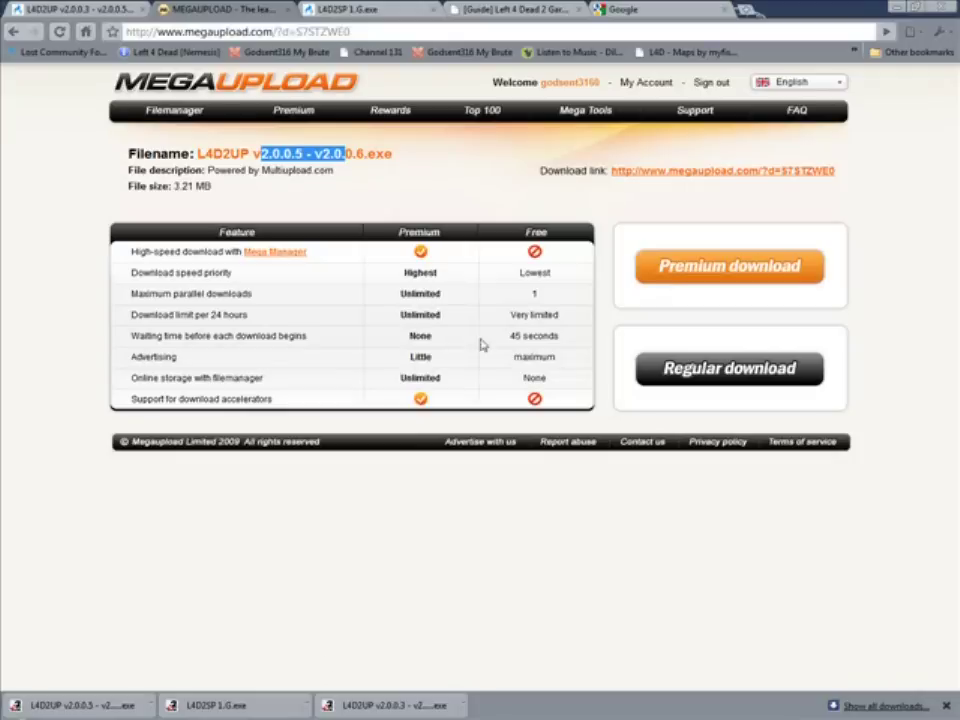
left_click(505, 9)
left_click(401, 8)
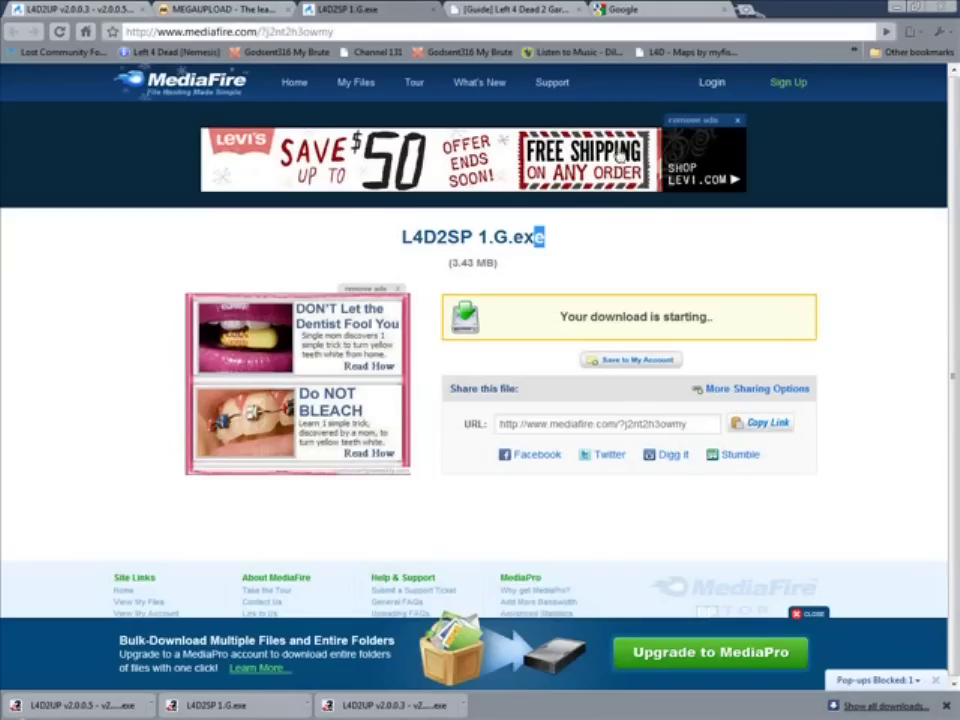
left_click_drag(583, 231, 405, 226)
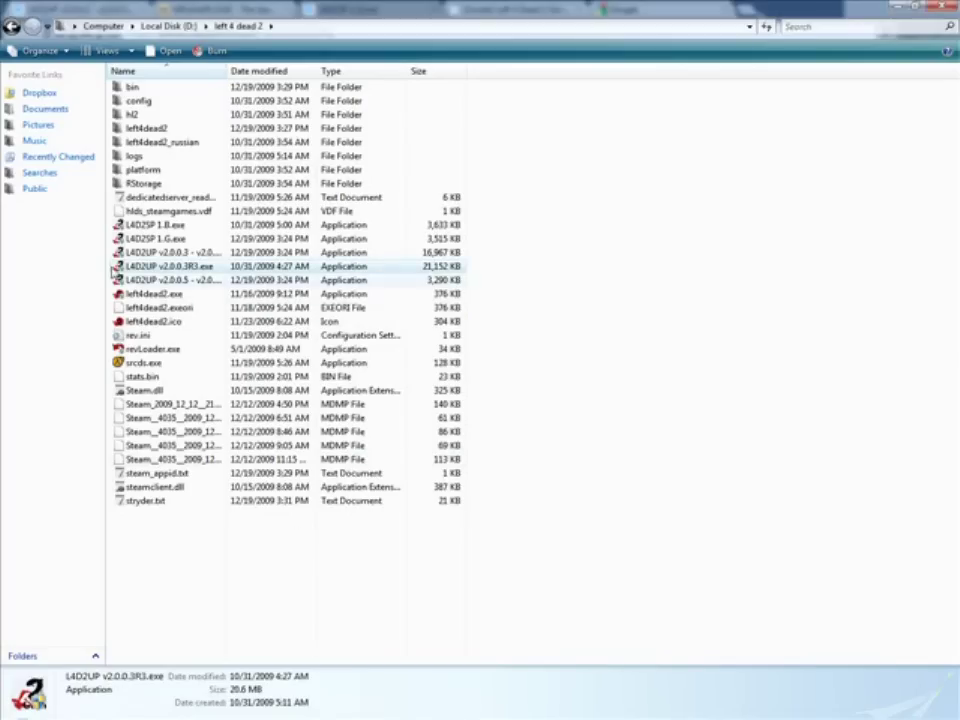
Step: Run L4D2SP 1.G.exe from the left 4 dead 2 folder and accept its license agreement
left_click(170, 240)
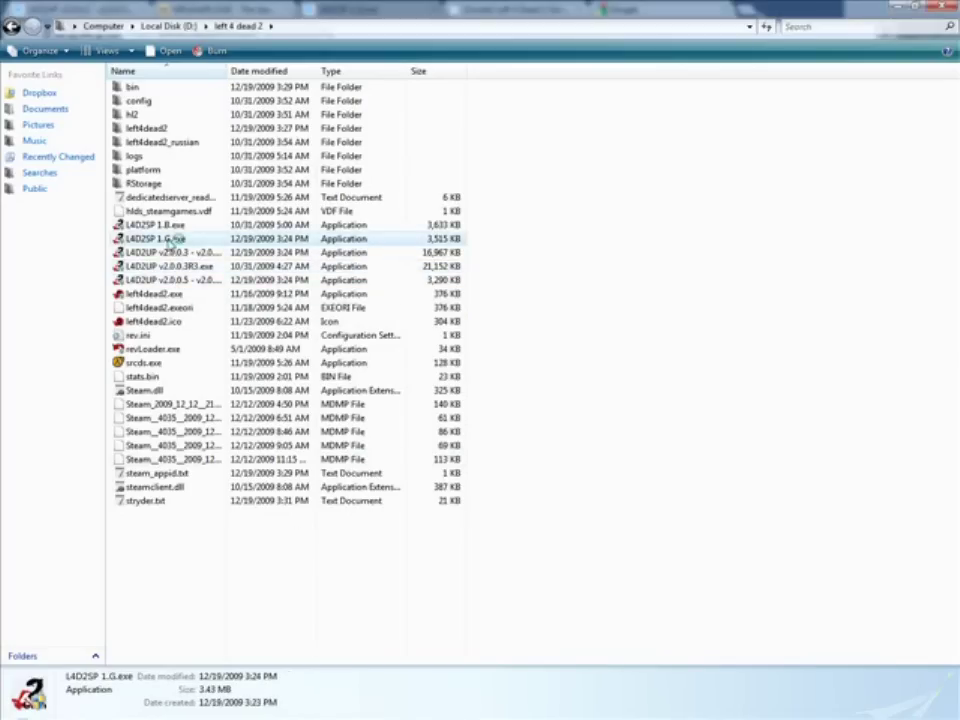
double_click(170, 240)
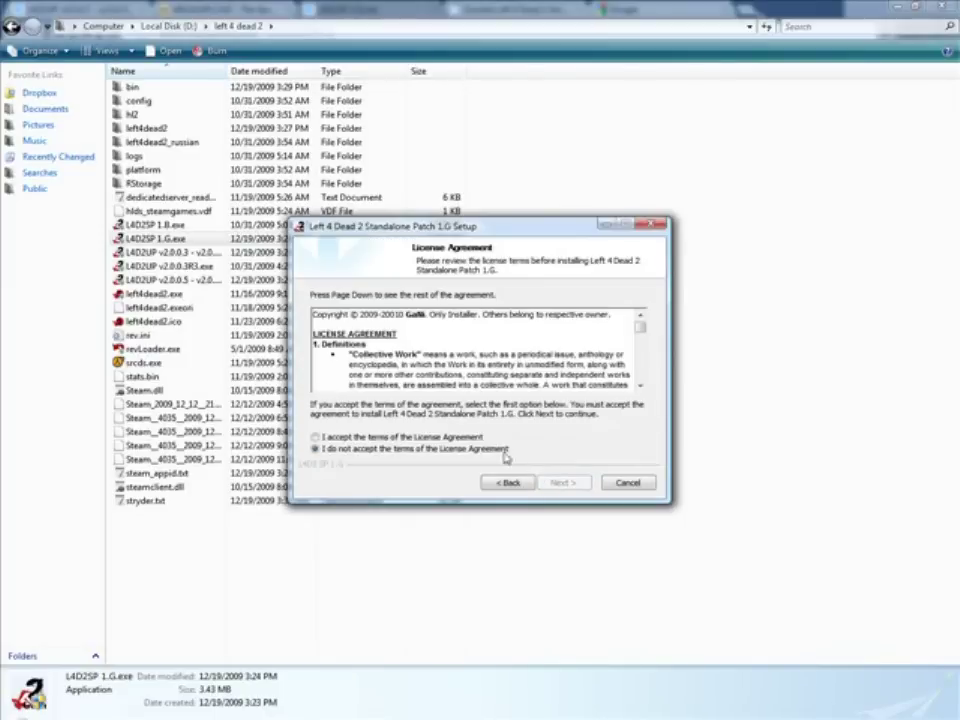
left_click(472, 438)
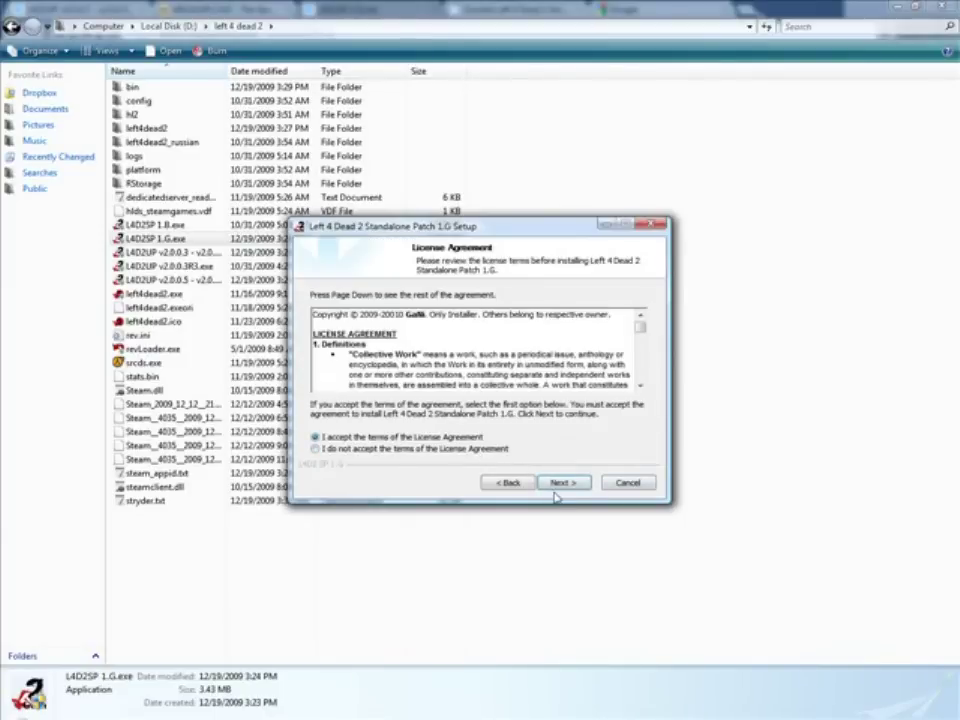
left_click(561, 484)
left_click(561, 484)
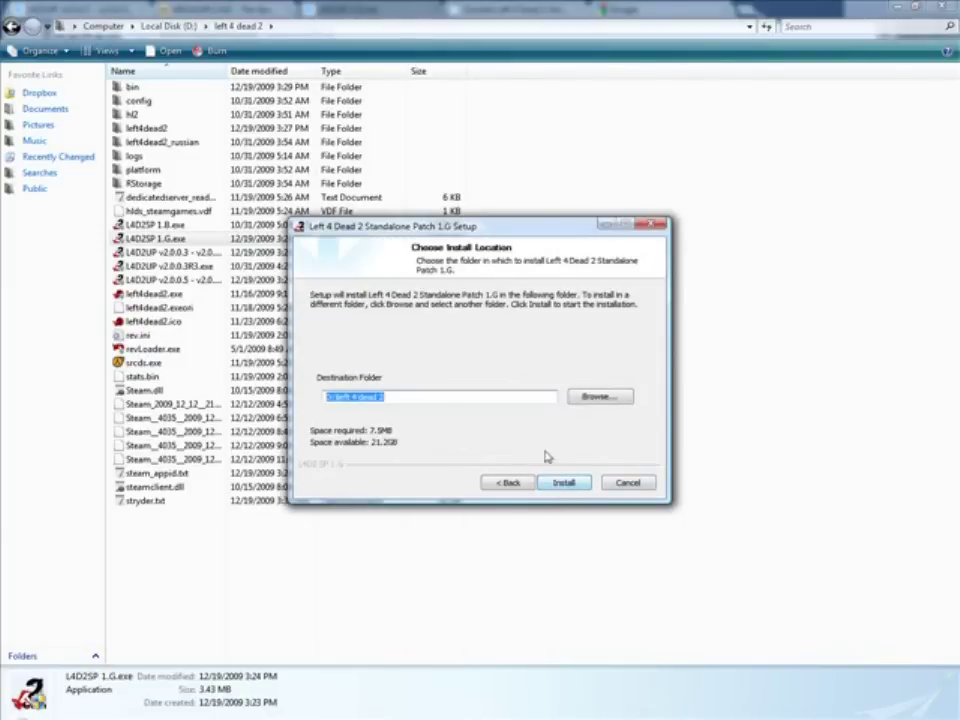
Step: Install Standalone Patch 1.G into D:\left 4 dead 2, entering the player's in-game name and keeping English as the language
left_click(565, 484)
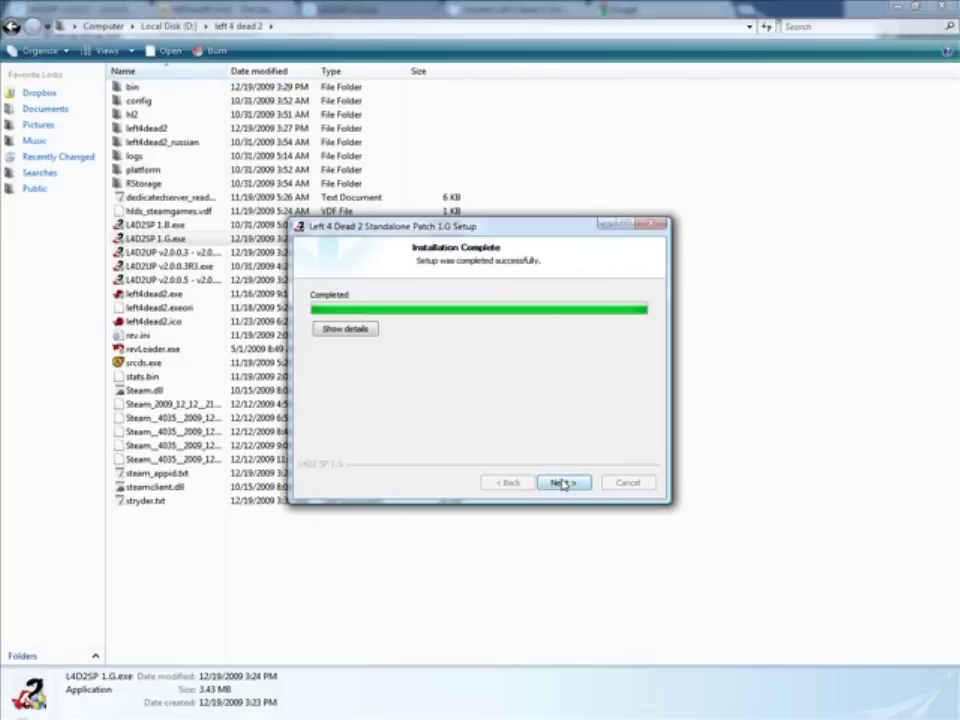
left_click(562, 483)
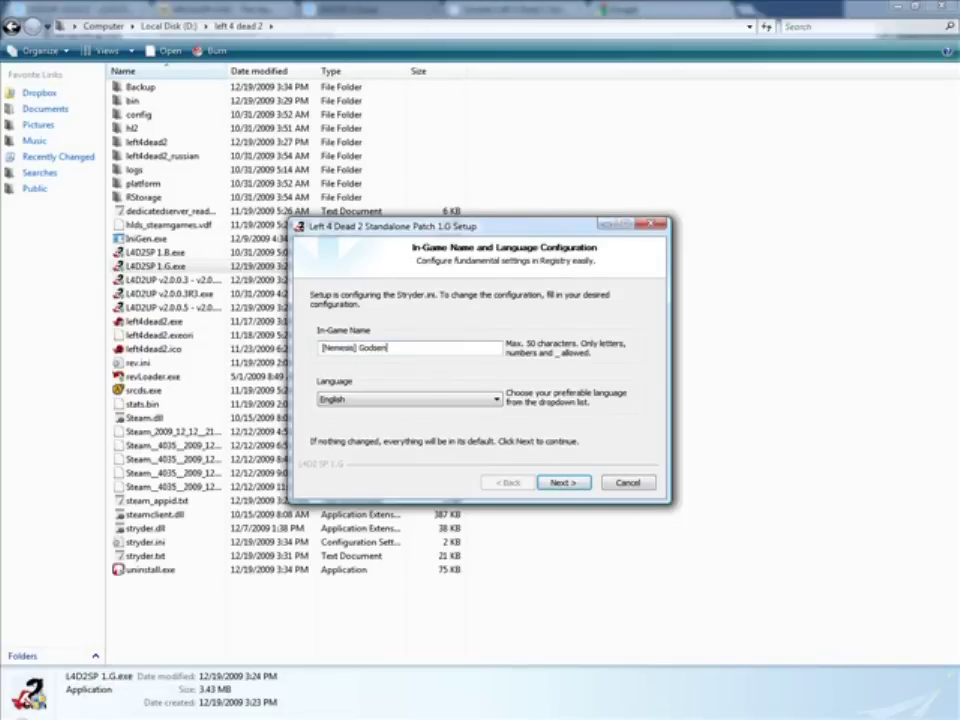
key("Return")
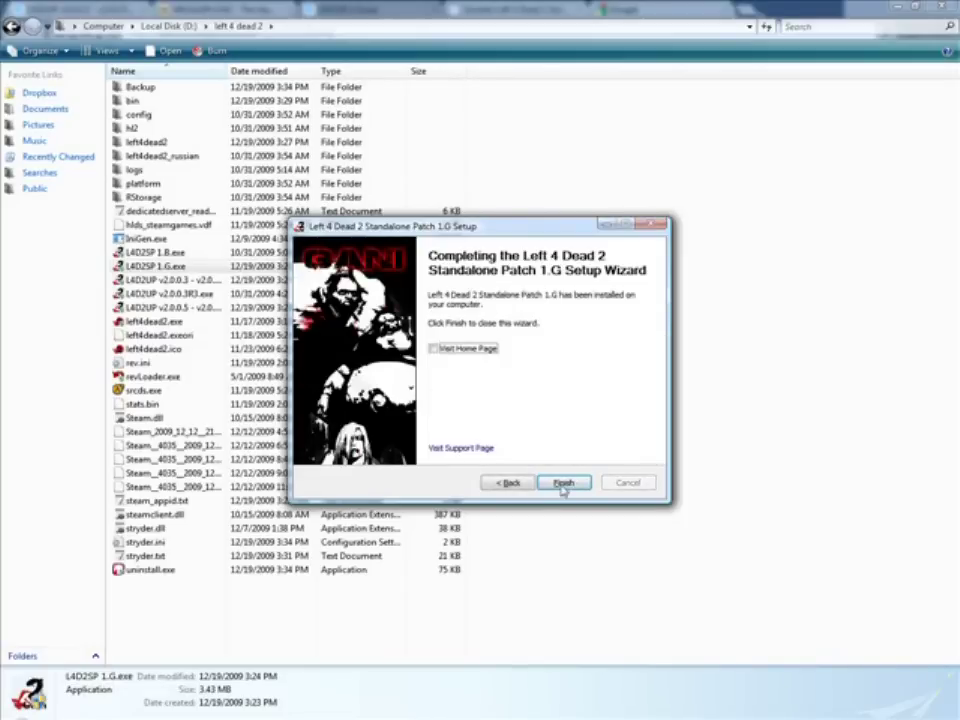
Step: Finish and close the Standalone Patch 1.G setup wizard without visiting the home page
left_click(563, 484)
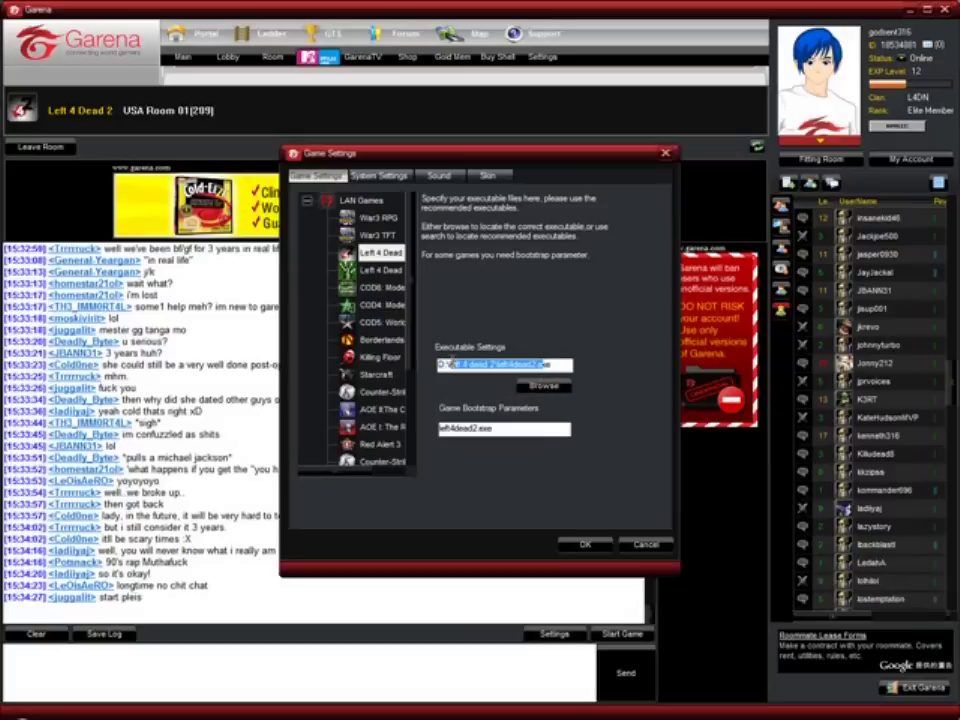
Step: Copy +sv_allow_lobby_connect_only 0 +sv_lan 1 from the Google page in Chrome into Garena's Left 4 Dead 2 bootstrap parameters and save the settings
key("Tab")
key("Tab")
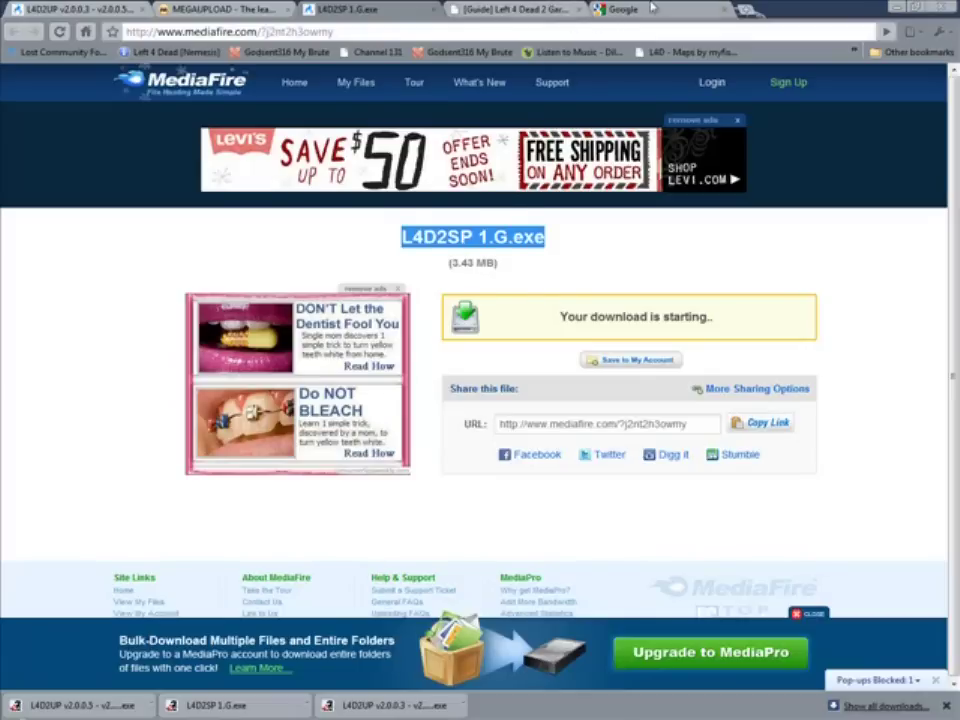
left_click(651, 9)
triple_click(457, 203)
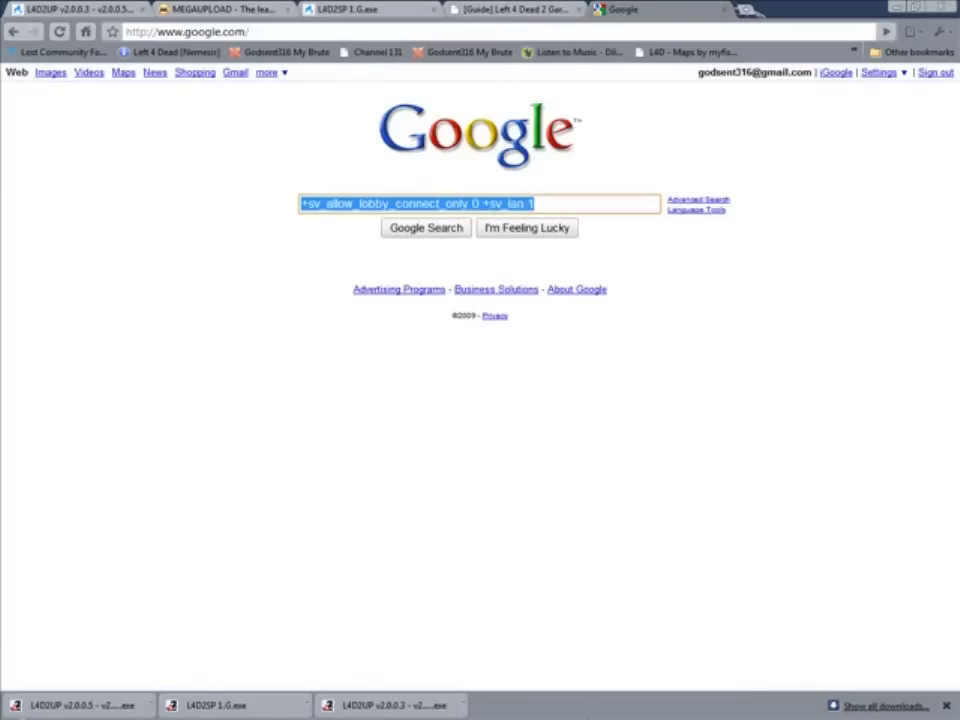
key("alt+Tab")
key("ctrl+v")
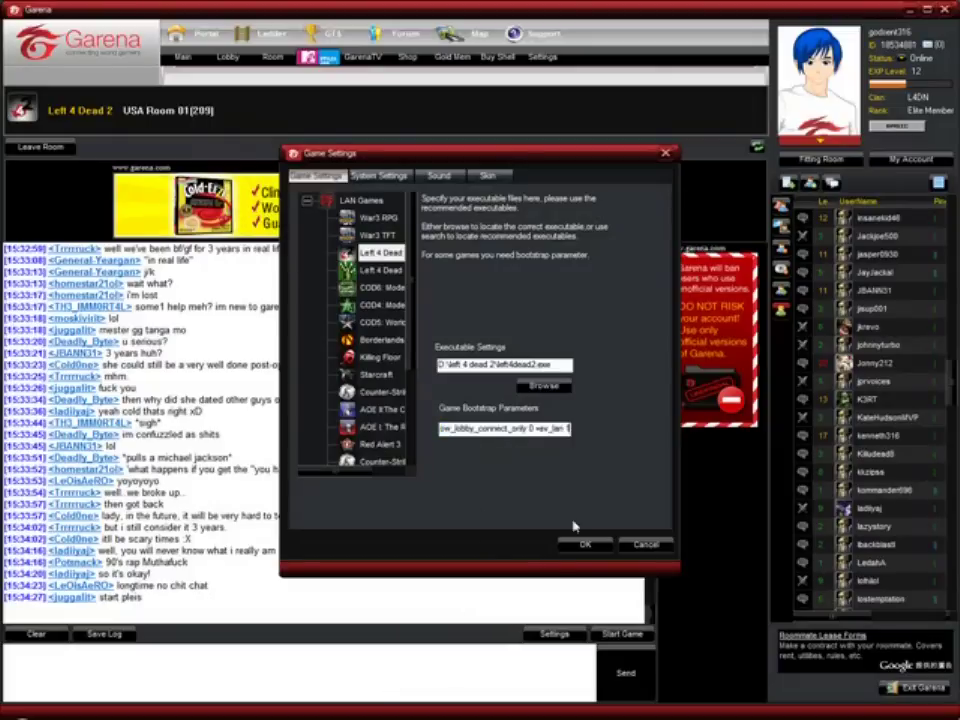
left_click(580, 546)
Step: Start Left 4 Dead 2 from the Garena room and join the Airball campaign game in Steam Group Servers
left_click(624, 634)
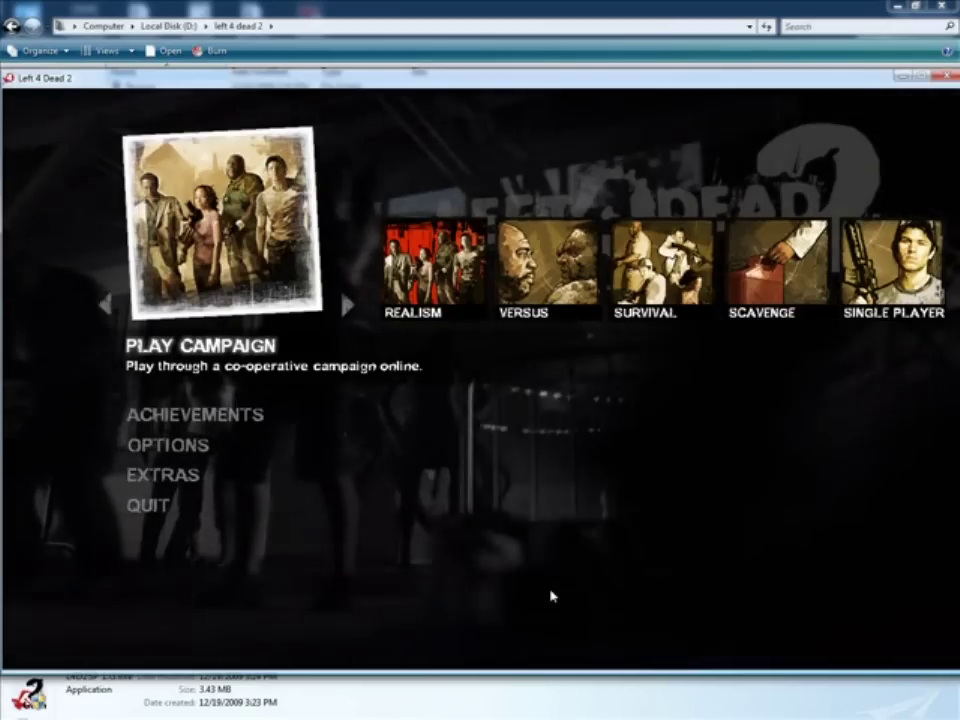
left_click(620, 602)
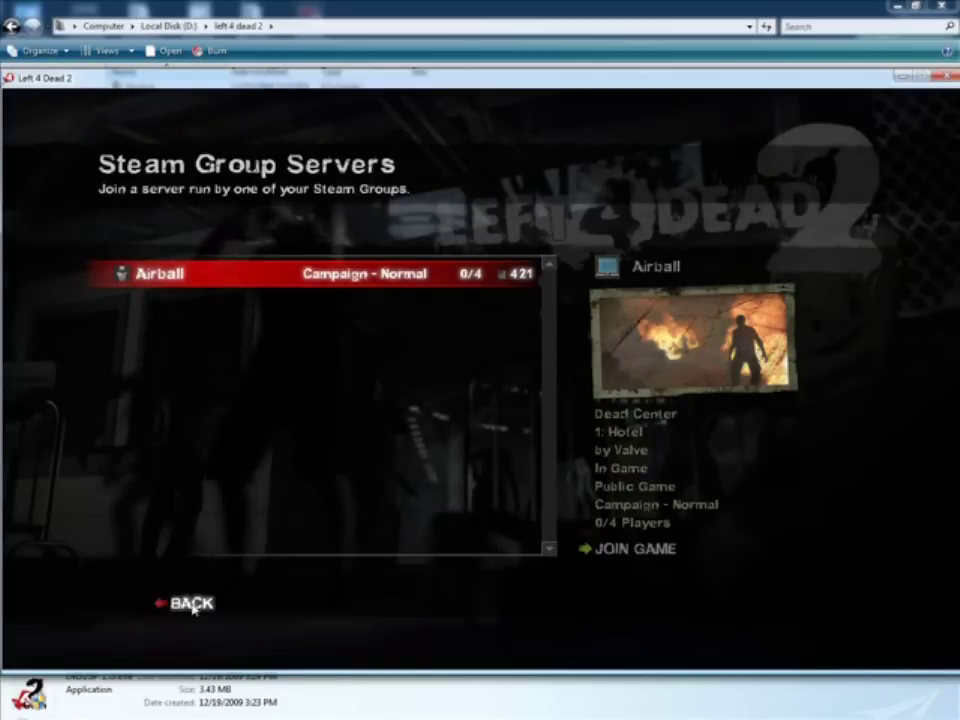
left_click(186, 605)
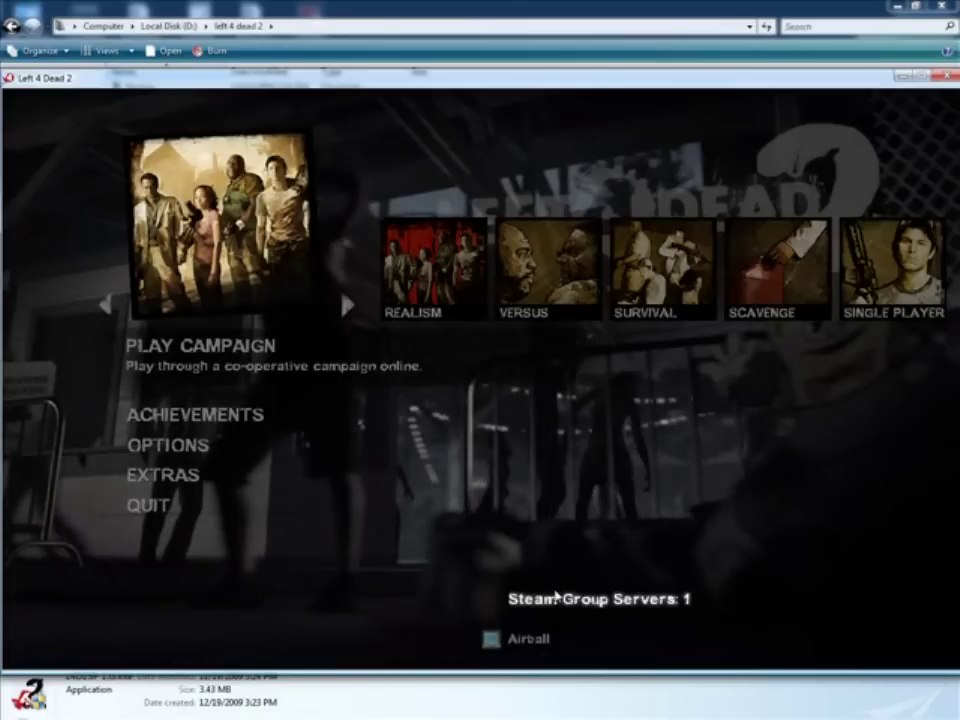
left_click(527, 598)
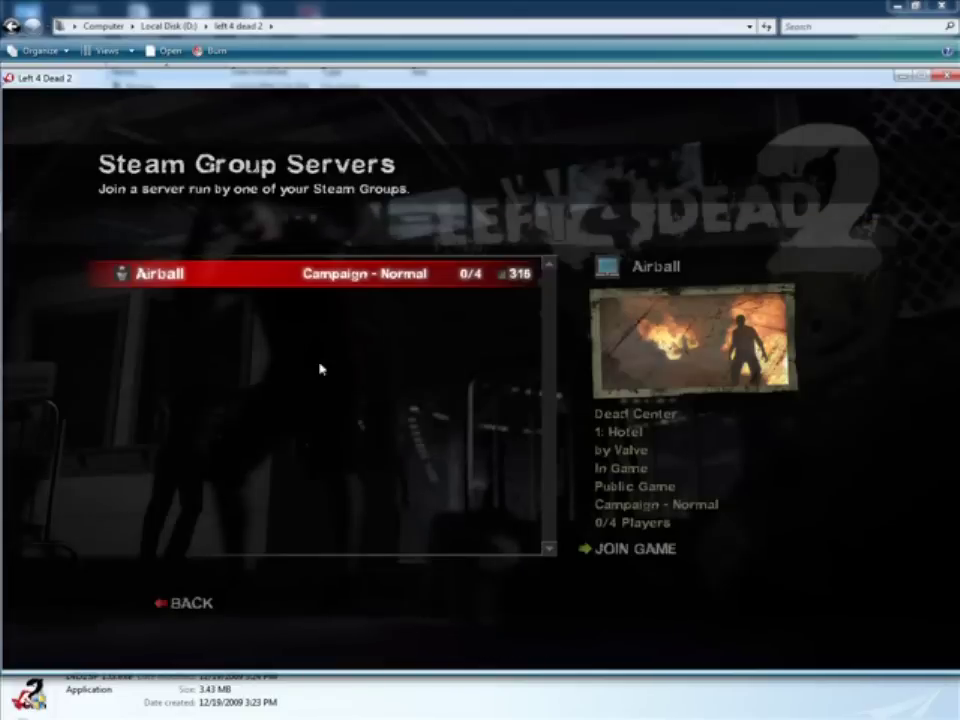
left_click(188, 610)
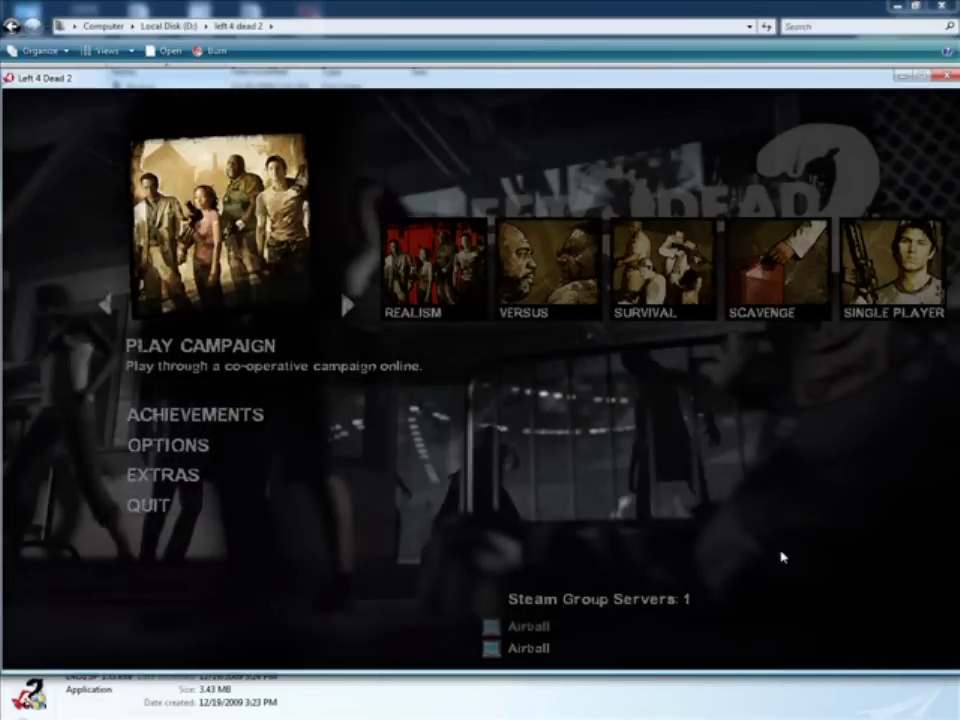
left_click(670, 628)
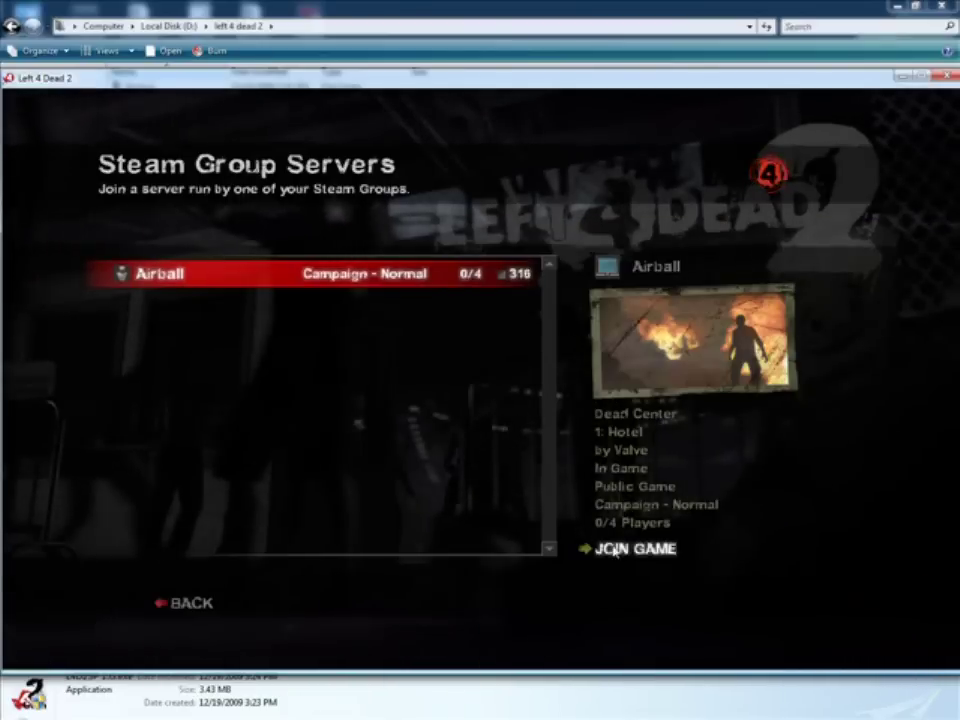
left_click(600, 548)
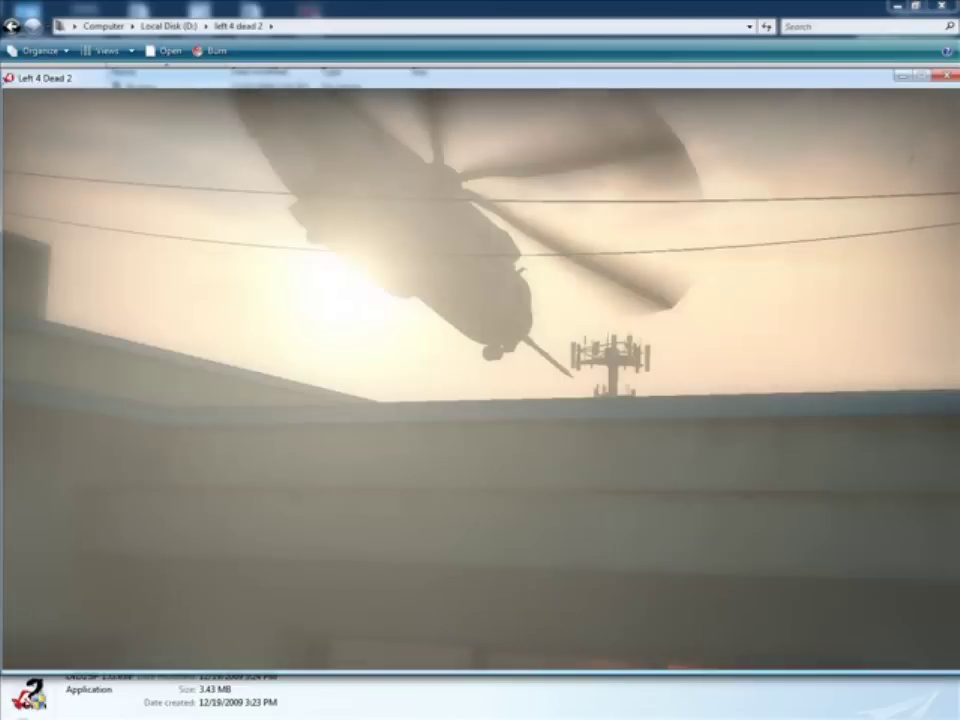
Step: Pick up the second pistol from the rooftop table and go down the stairwell to the Floor 8 door
key("Tab")
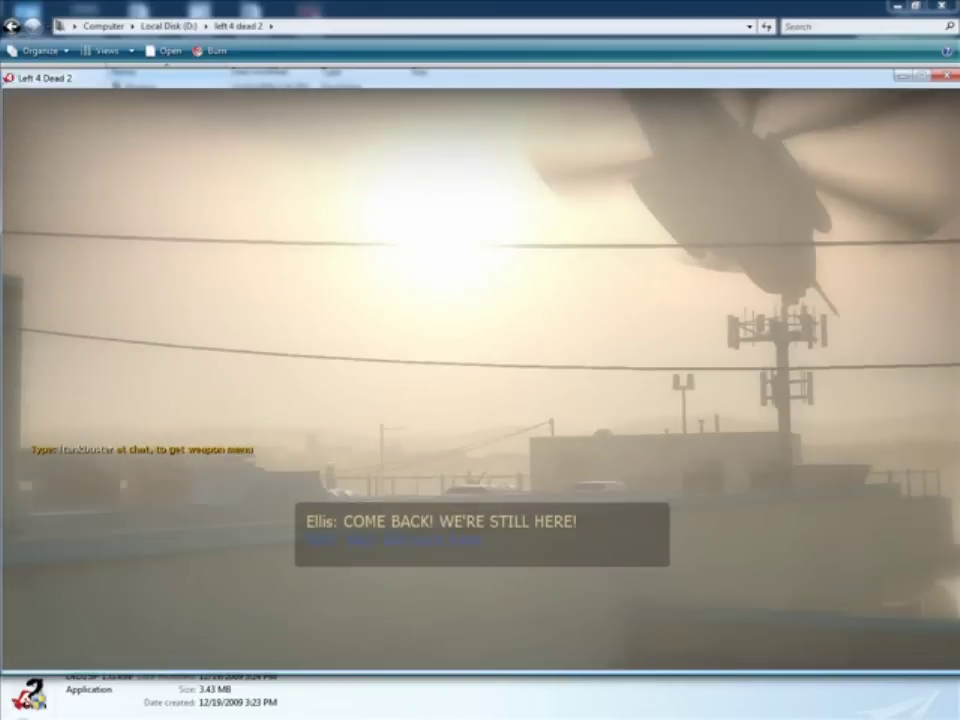
key("Tab")
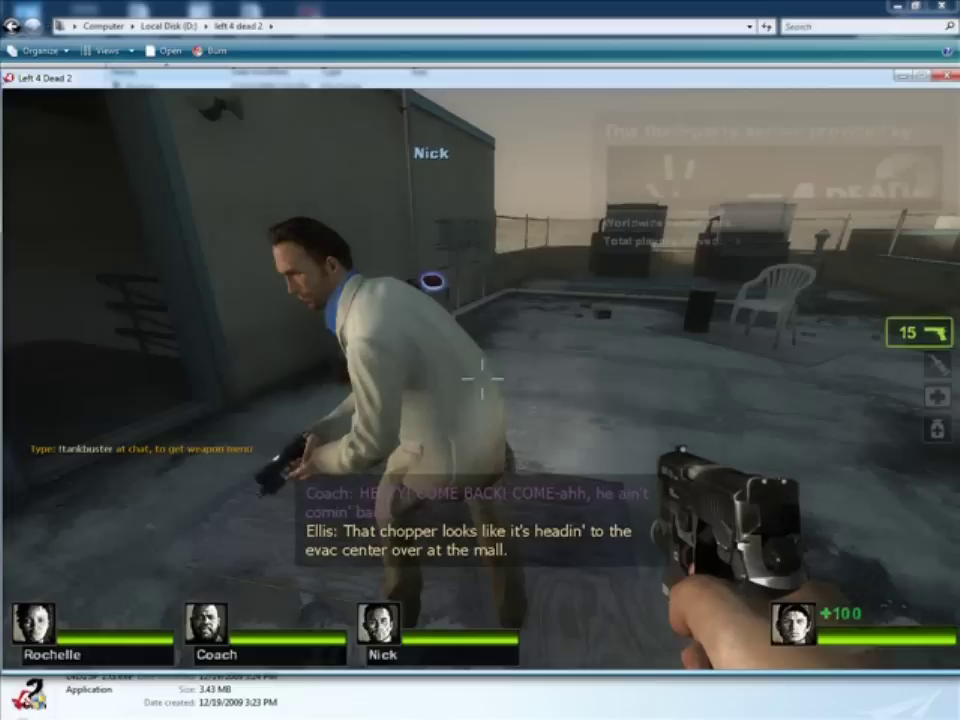
key("w")
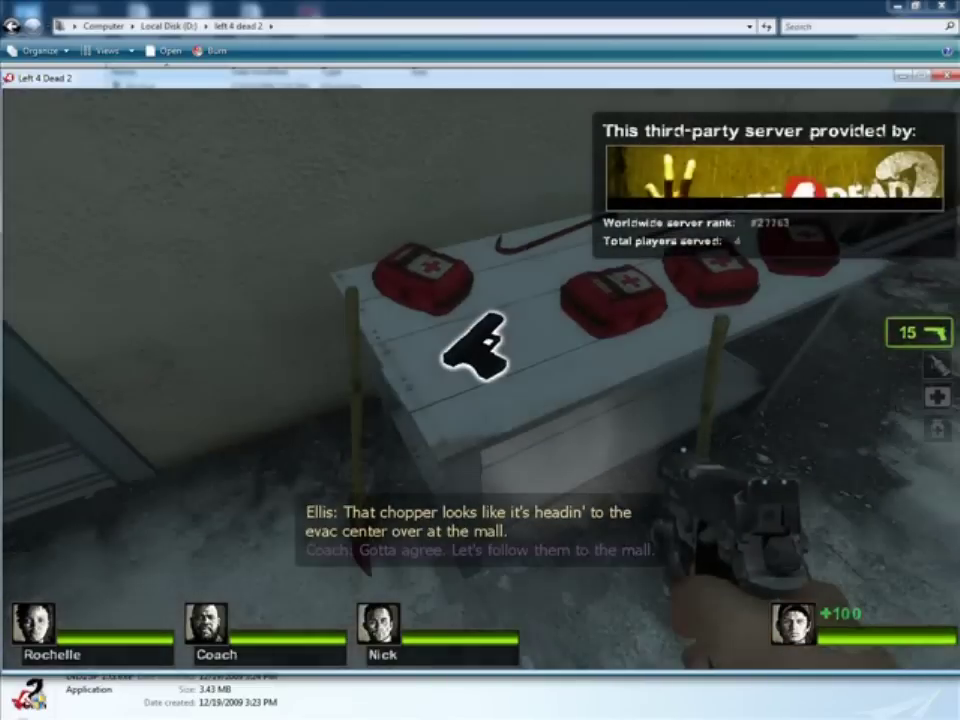
key("e")
key("w")
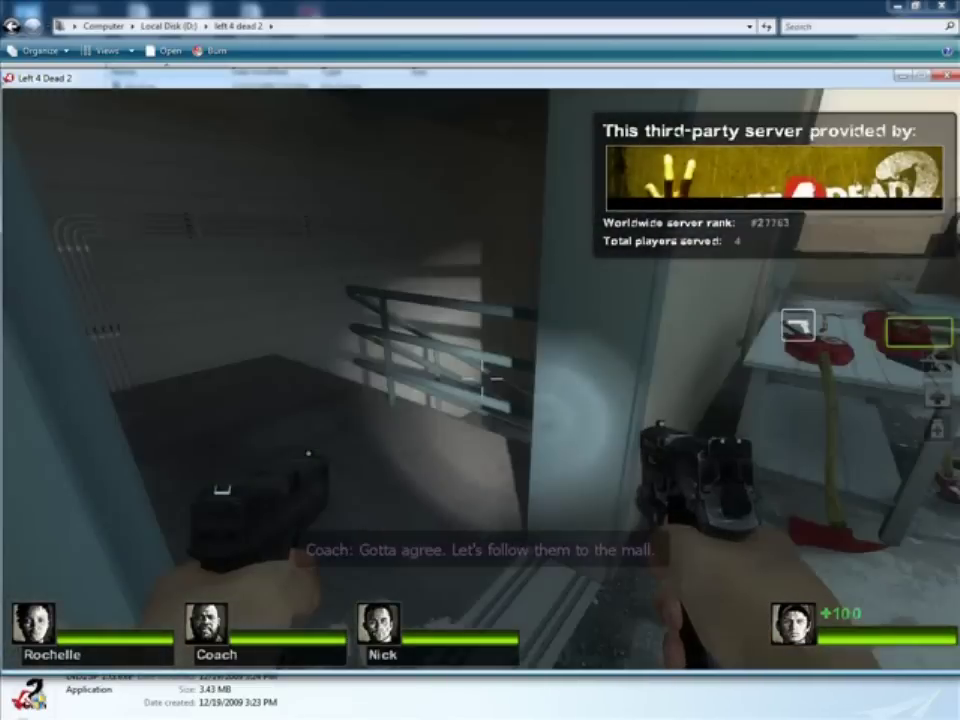
key("w")
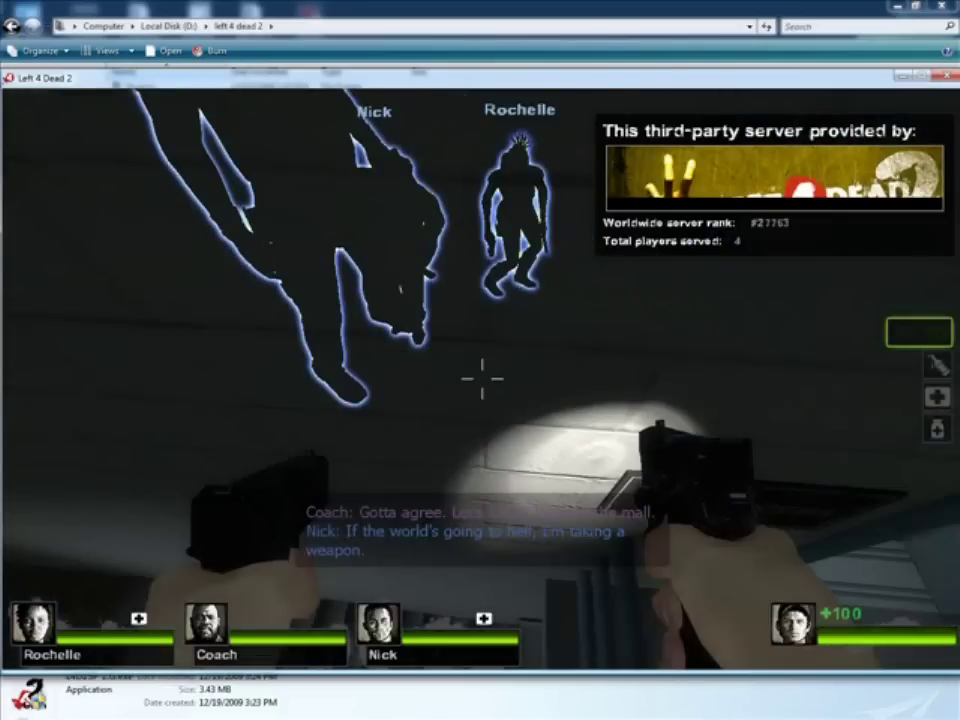
key("w")
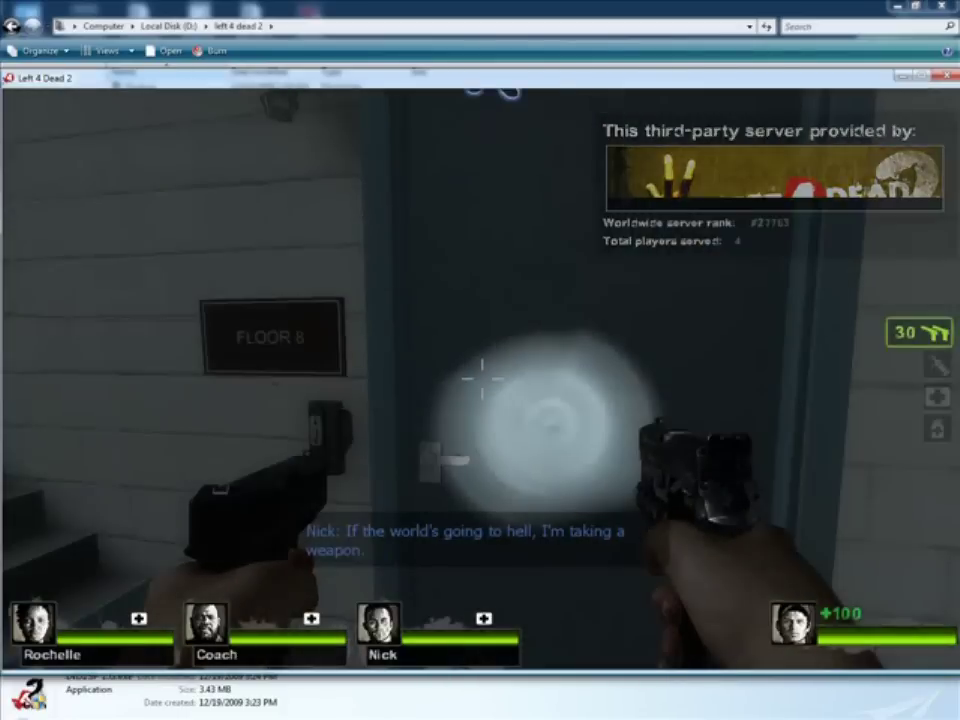
Step: Open the Floor 8 door and shoot at the infected in the hotel hallway
key("e")
left_click(481, 376)
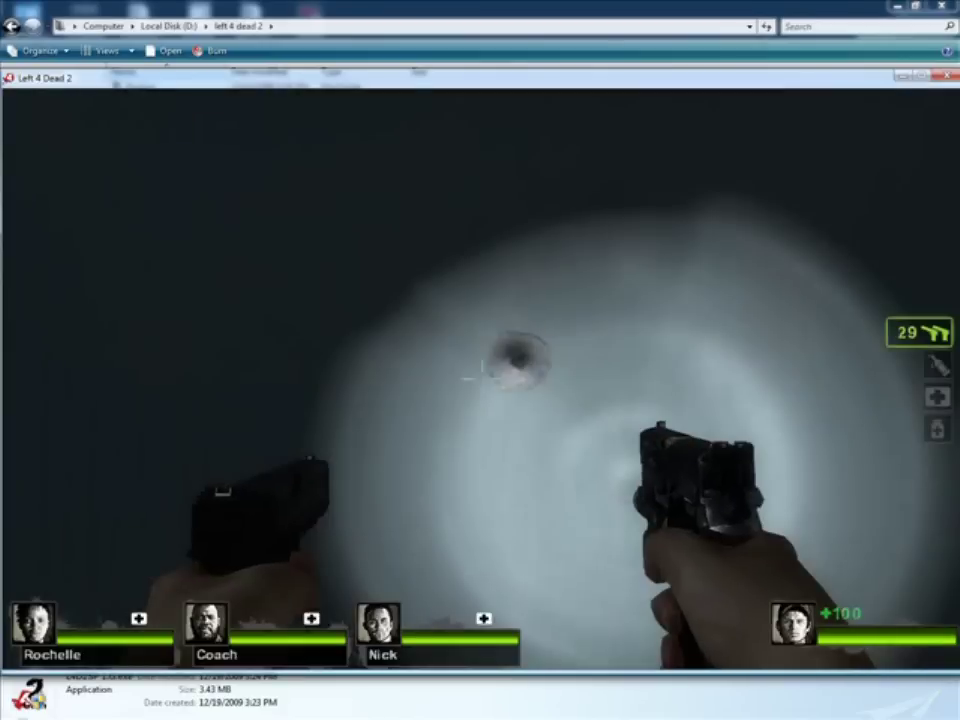
key("w")
key("w")
left_click(481, 376)
left_click(481, 376)
left_click(481, 376)
left_click(481, 376)
left_click(481, 376)
left_click(481, 376)
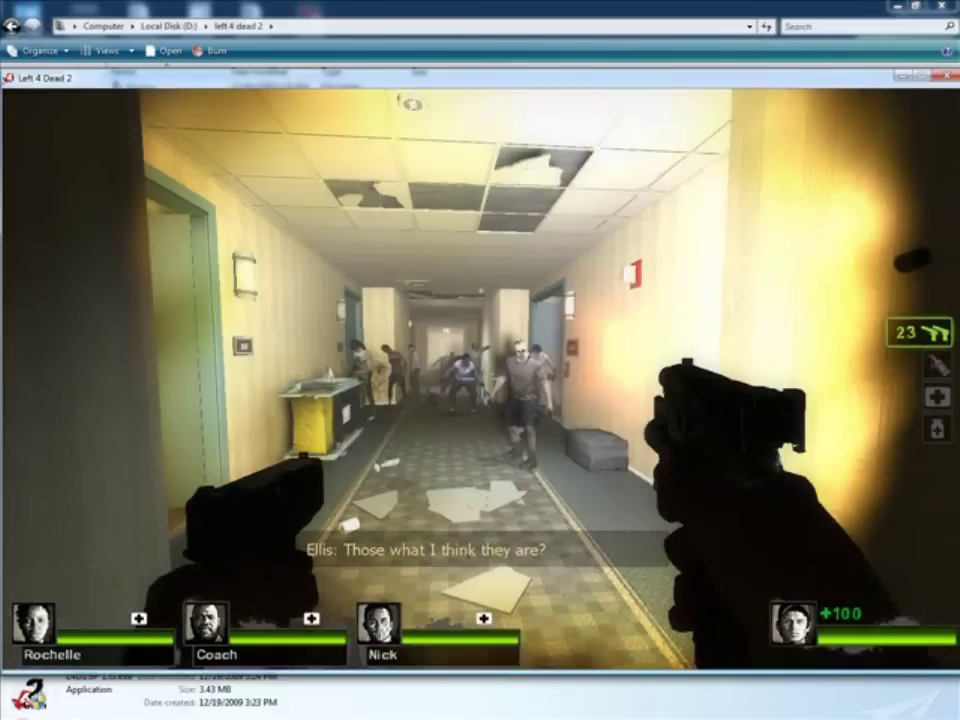
left_click(481, 376)
left_click(481, 376)
left_click(481, 376)
left_click(481, 376)
key("w")
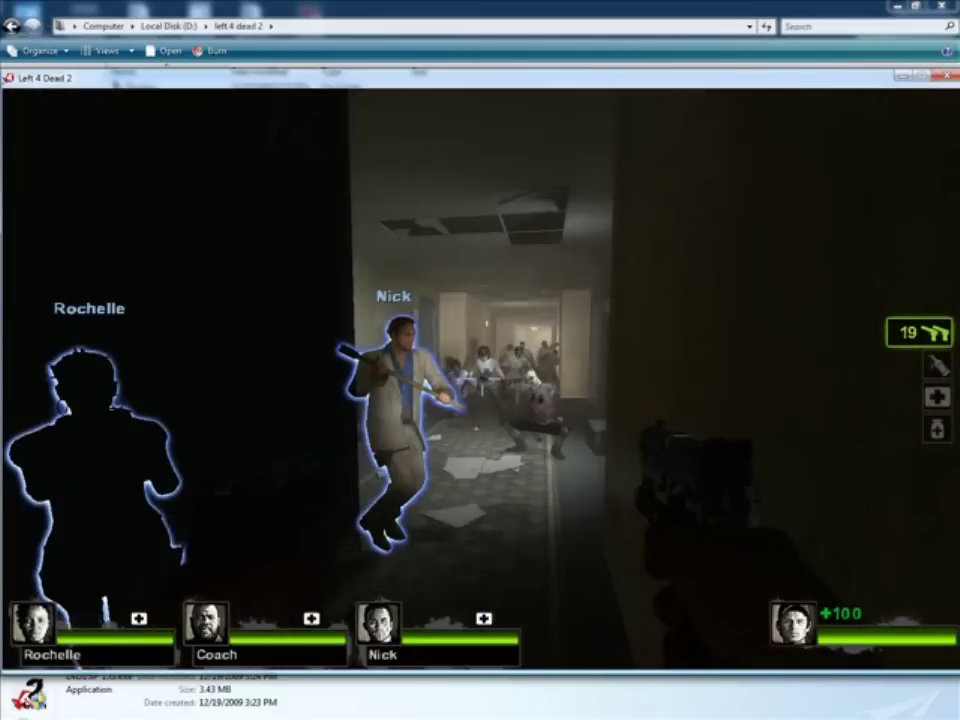
Step: Follow the teammates from the stairwell into the Floor 8 hallway
key("w")
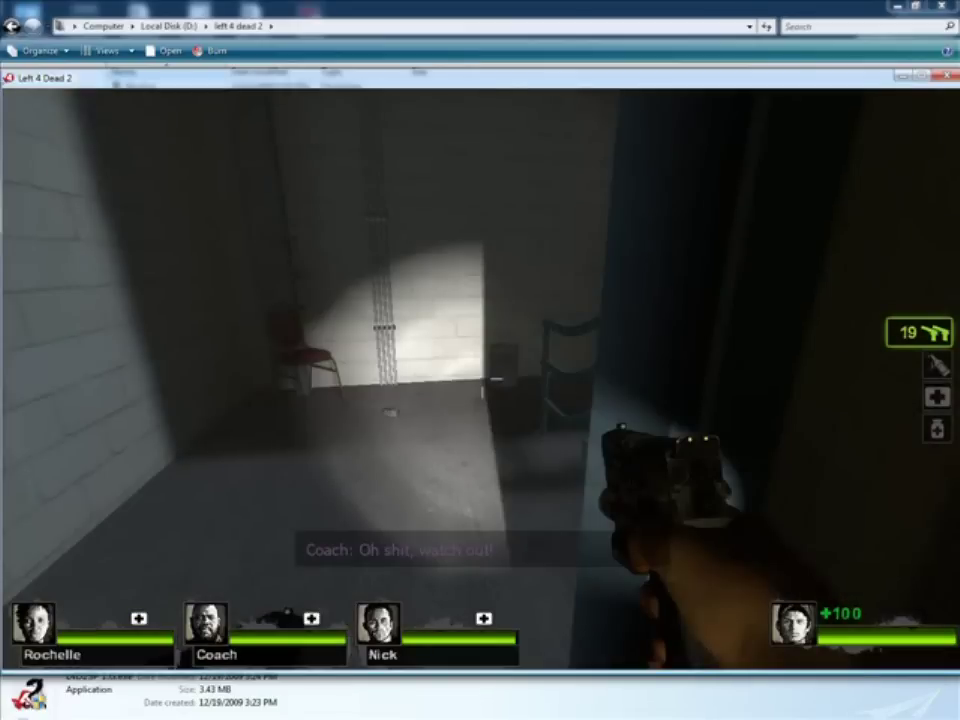
key("w")
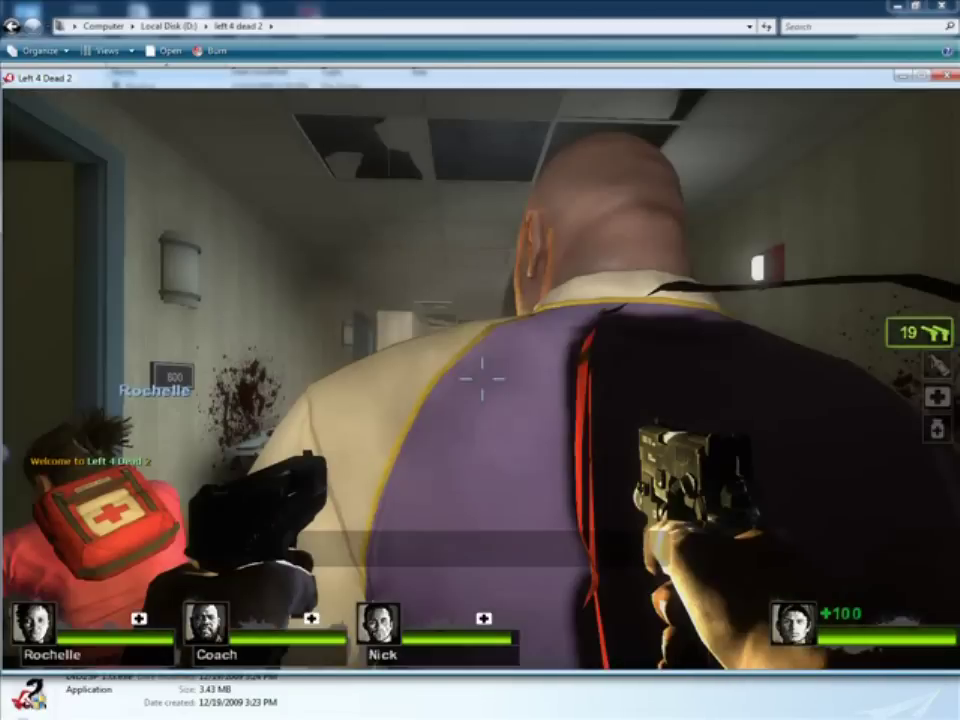
key("w")
key("w")
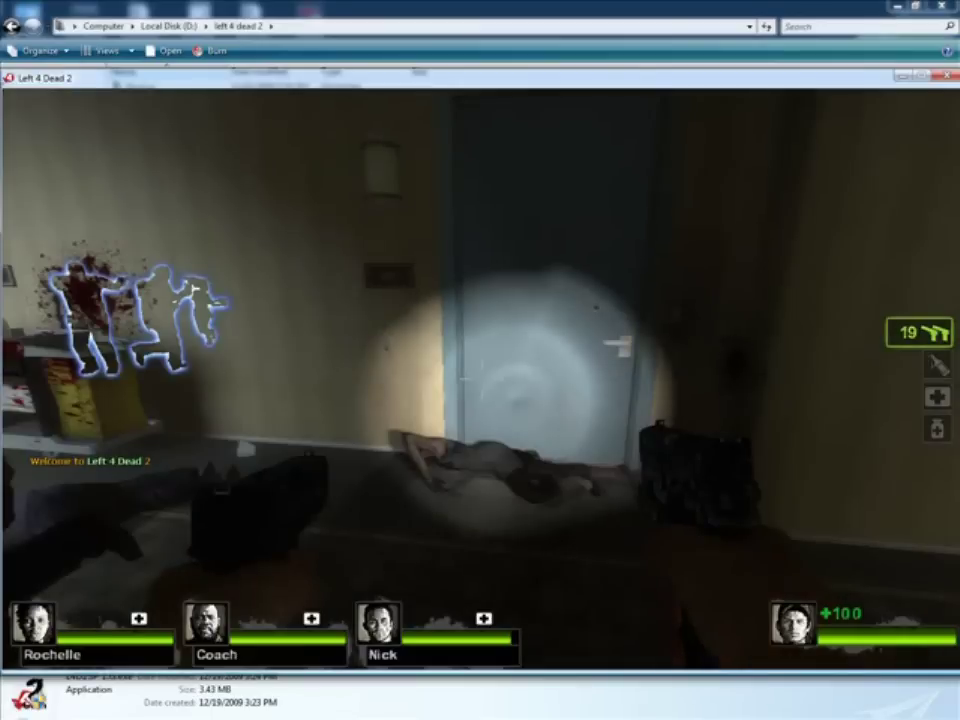
key("w")
Step: Leave the match, quit Left 4 Dead 2 and cancel the Windows solution check for left4dead2.exe
key("Escape")
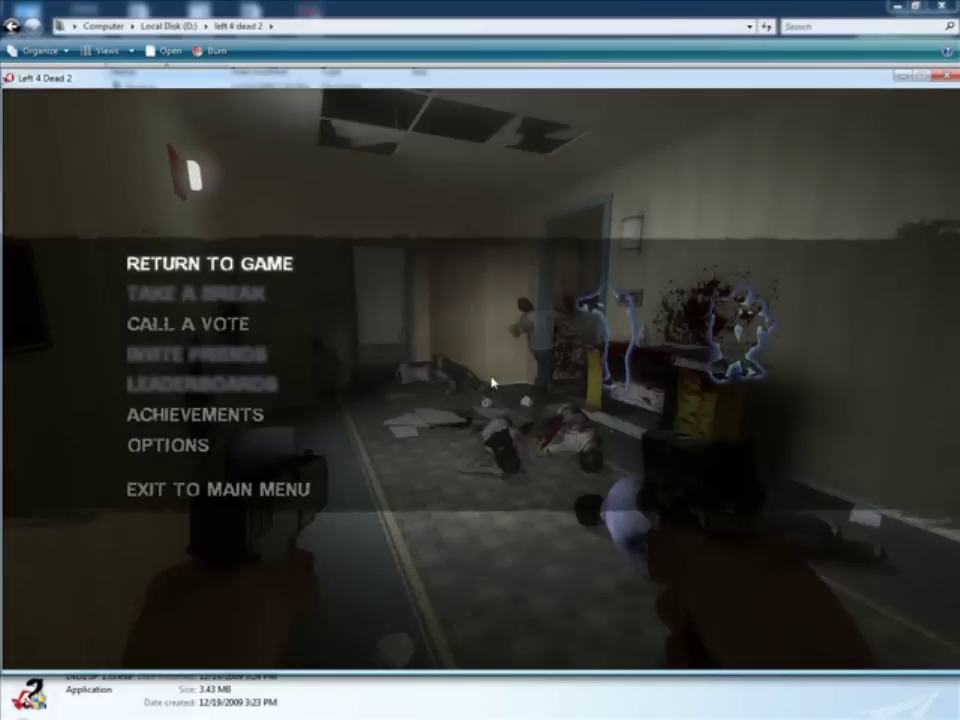
left_click(159, 490)
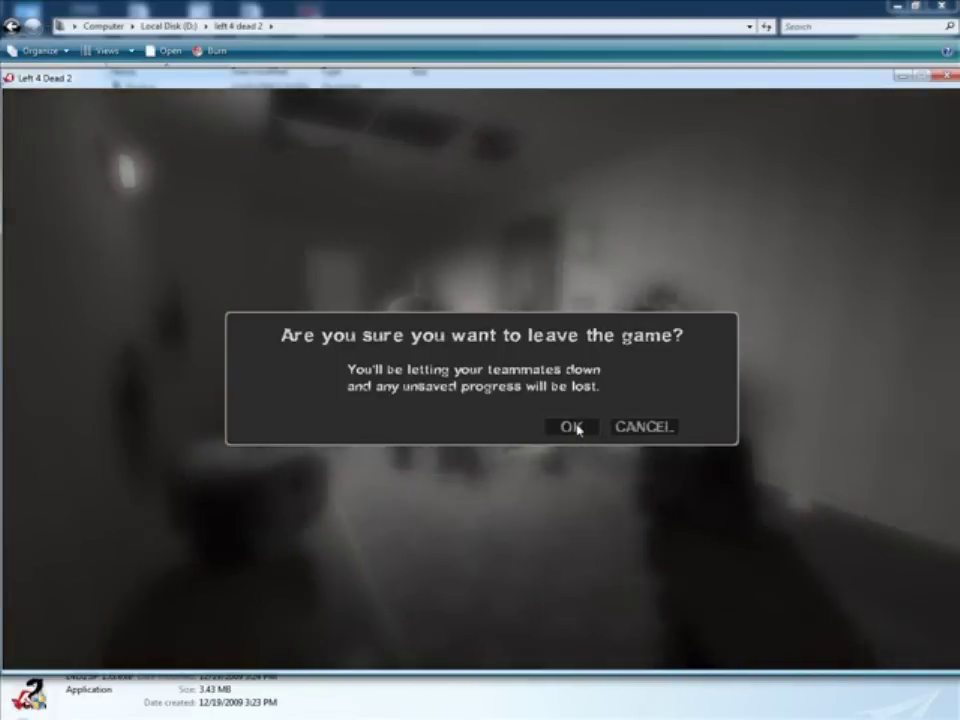
left_click(572, 427)
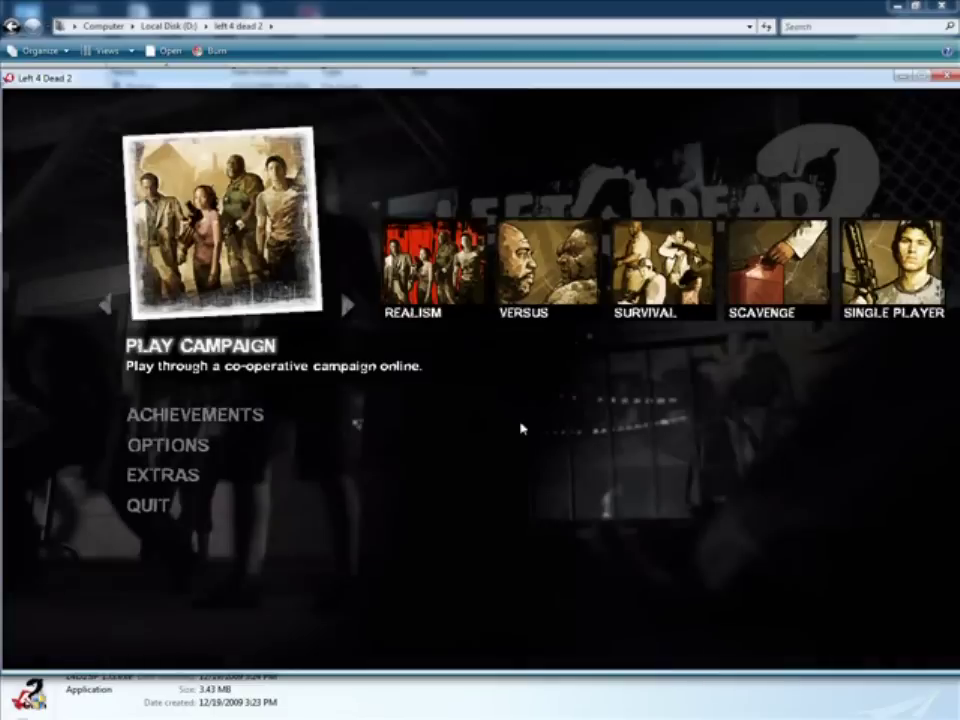
left_click(140, 507)
left_click(463, 420)
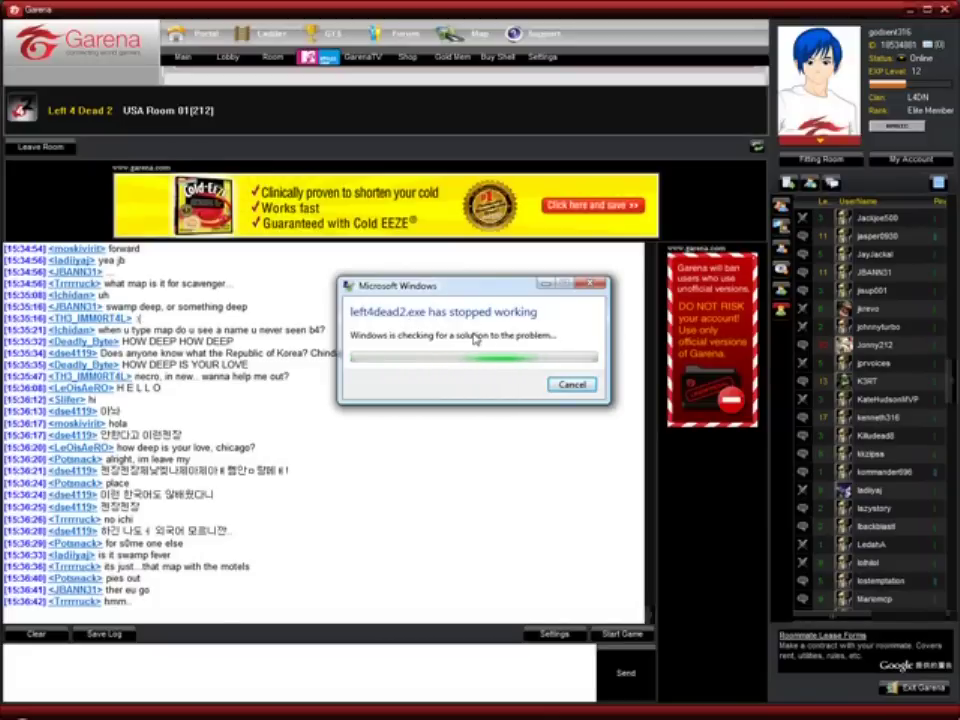
left_click(575, 389)
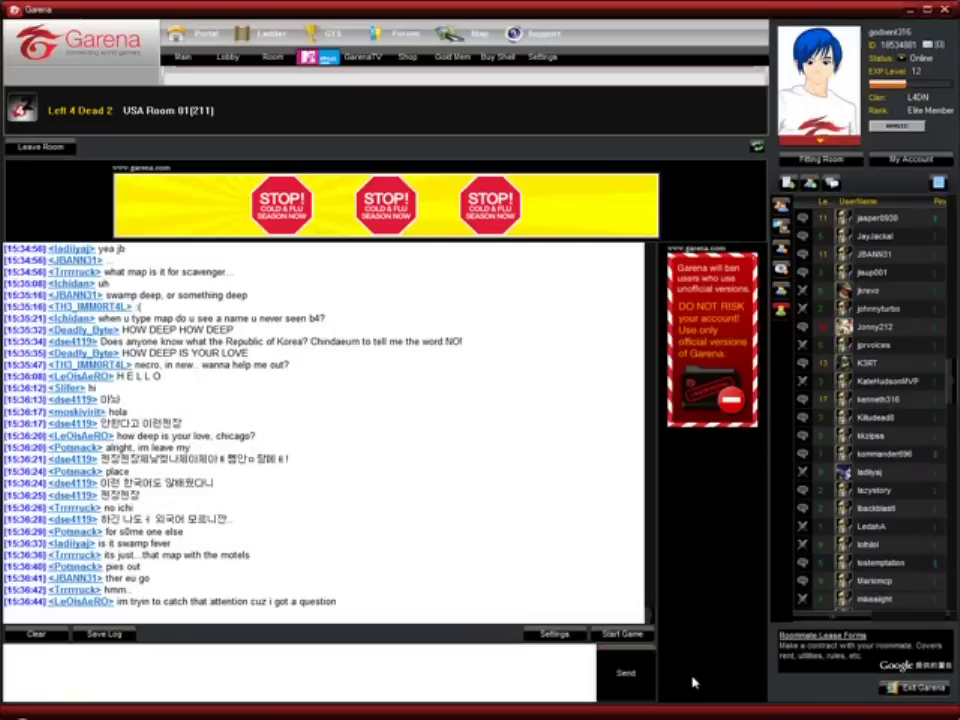
Step: Switch to Chrome and check the title and author of the Left 4 Dead 2 Garena guide thread
mouse_move(300, 716)
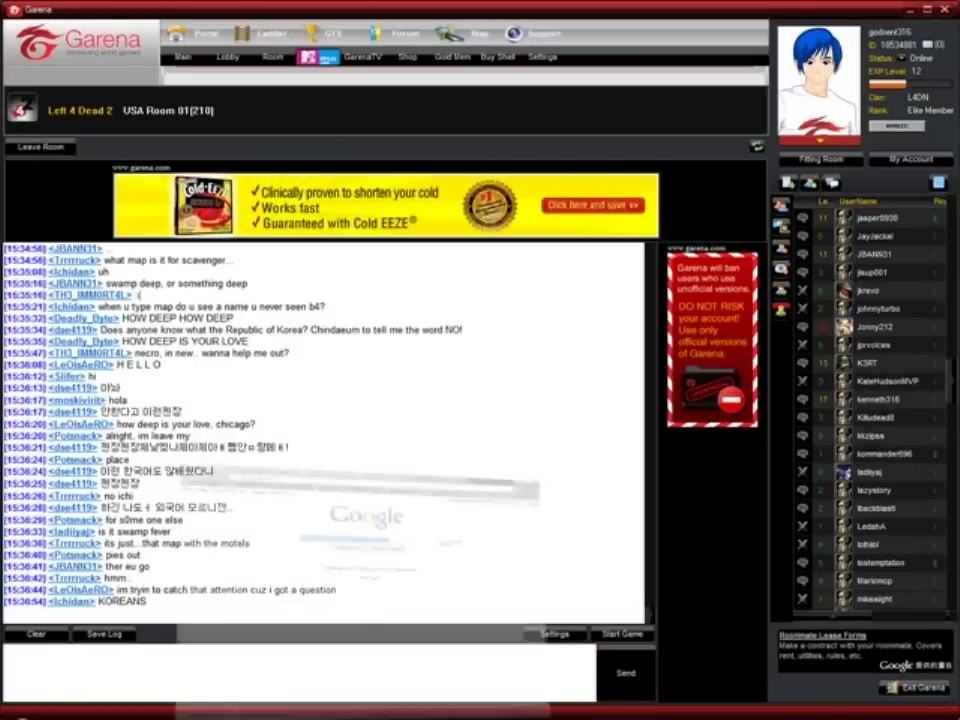
left_click(300, 668)
left_click(555, 8)
scroll(451, 462, "up", 15)
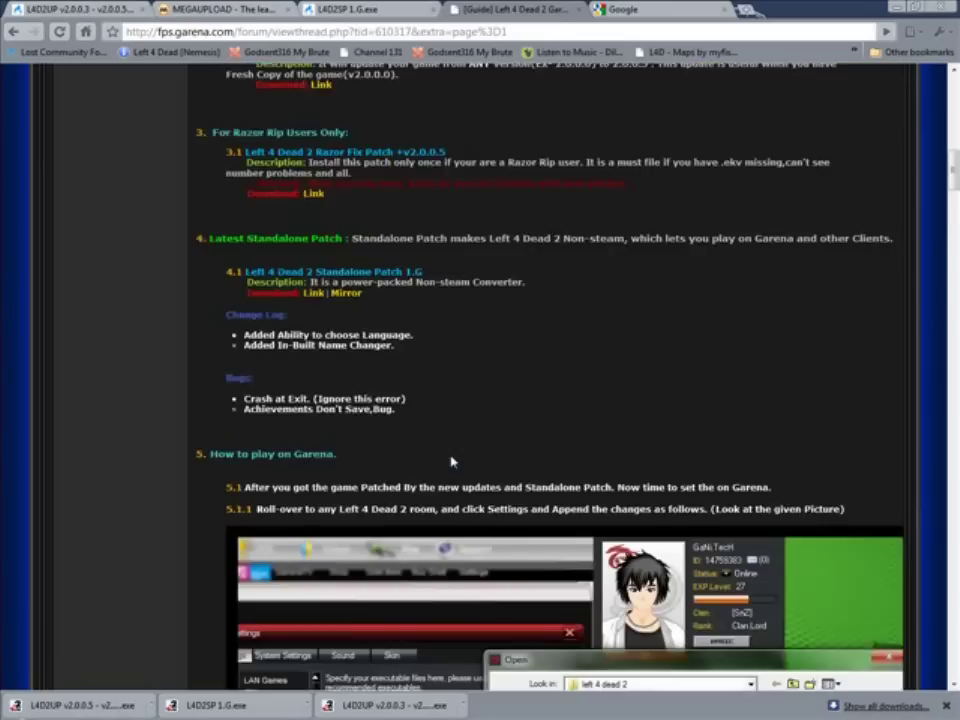
scroll(451, 462, "up", 10)
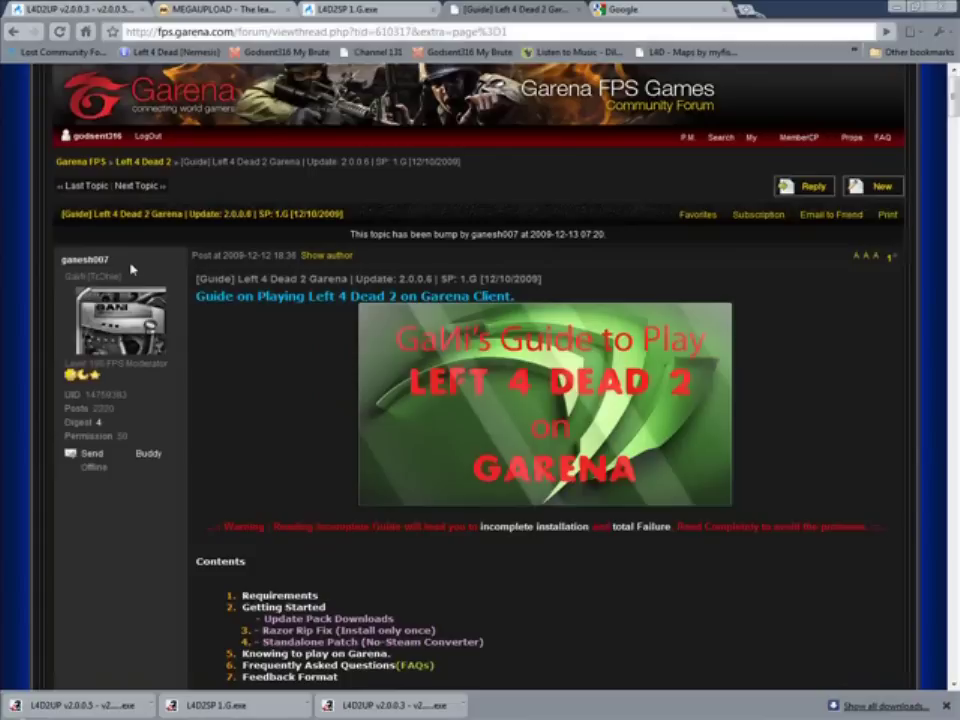
mouse_move(118, 263)
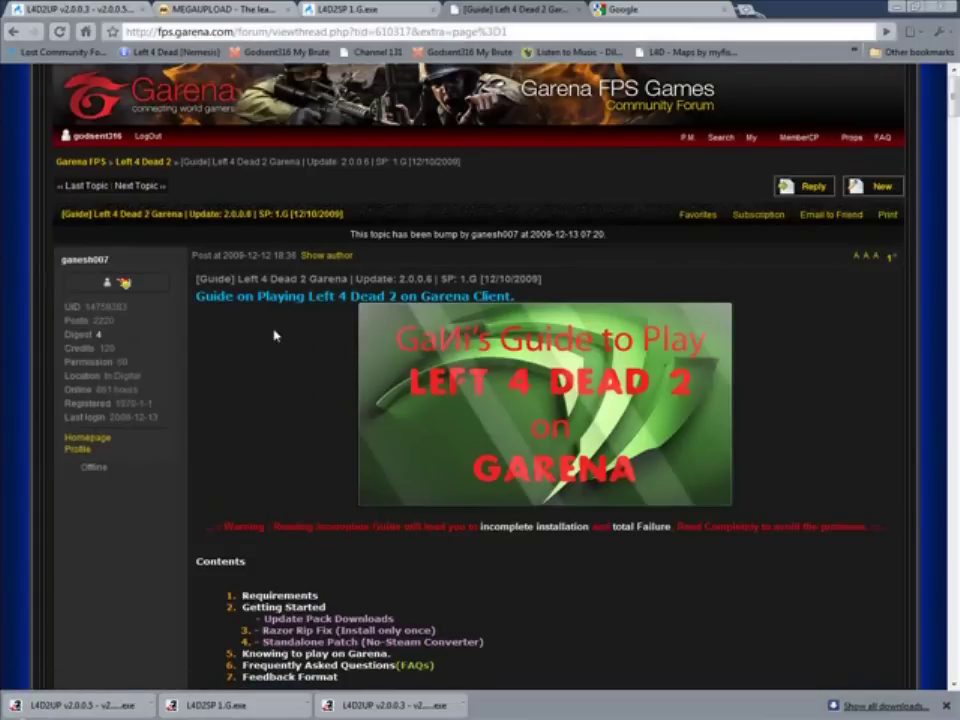
scroll(274, 334, "down", 1)
scroll(300, 256, "up", 1)
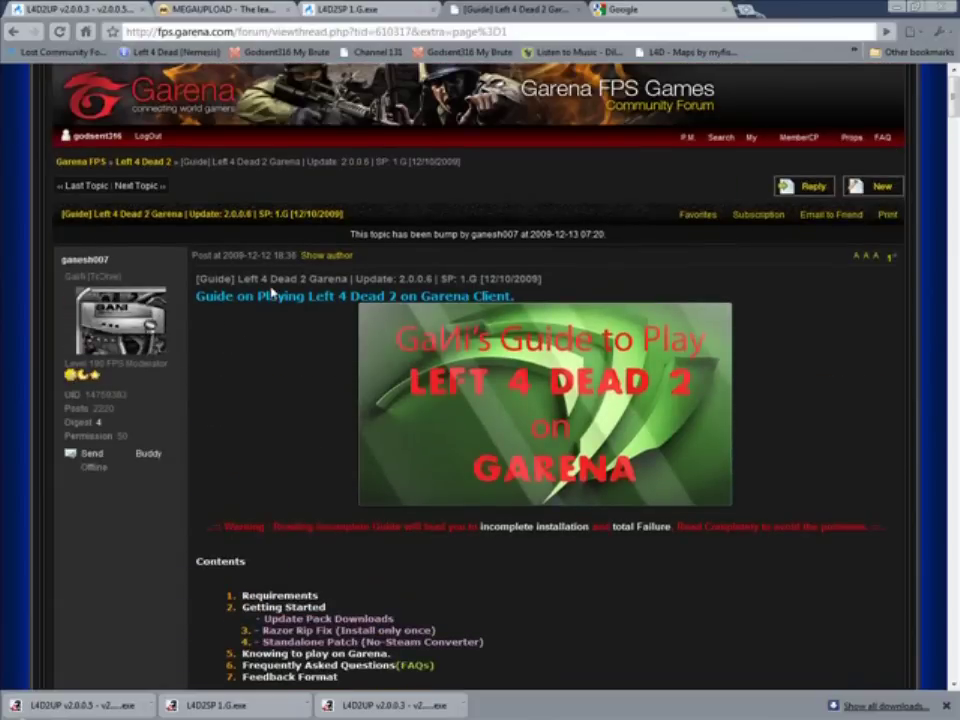
Step: Review the guide's update downloads, bootstrap parameter code, FAQ and feedback sections
scroll(272, 290, "down", 8)
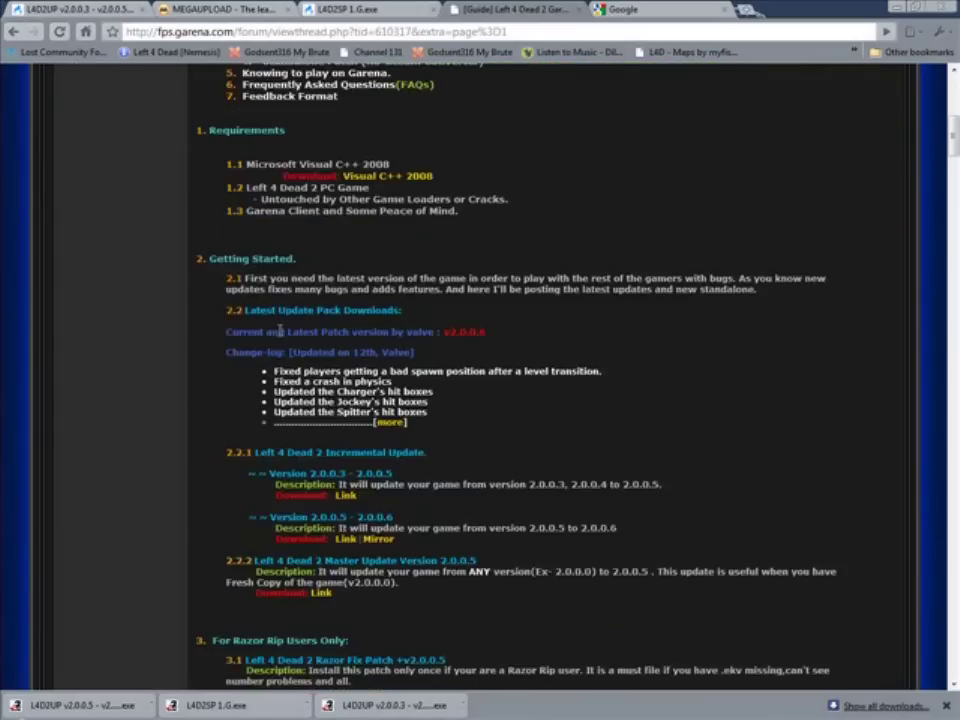
scroll(281, 330, "down", 20)
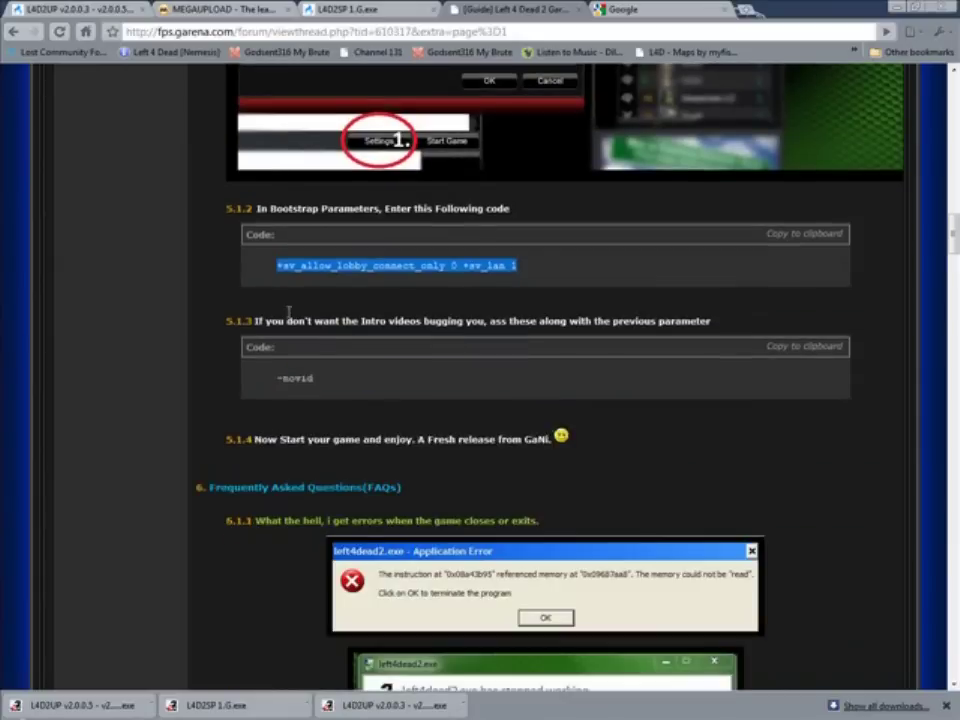
scroll(289, 315, "down", 20)
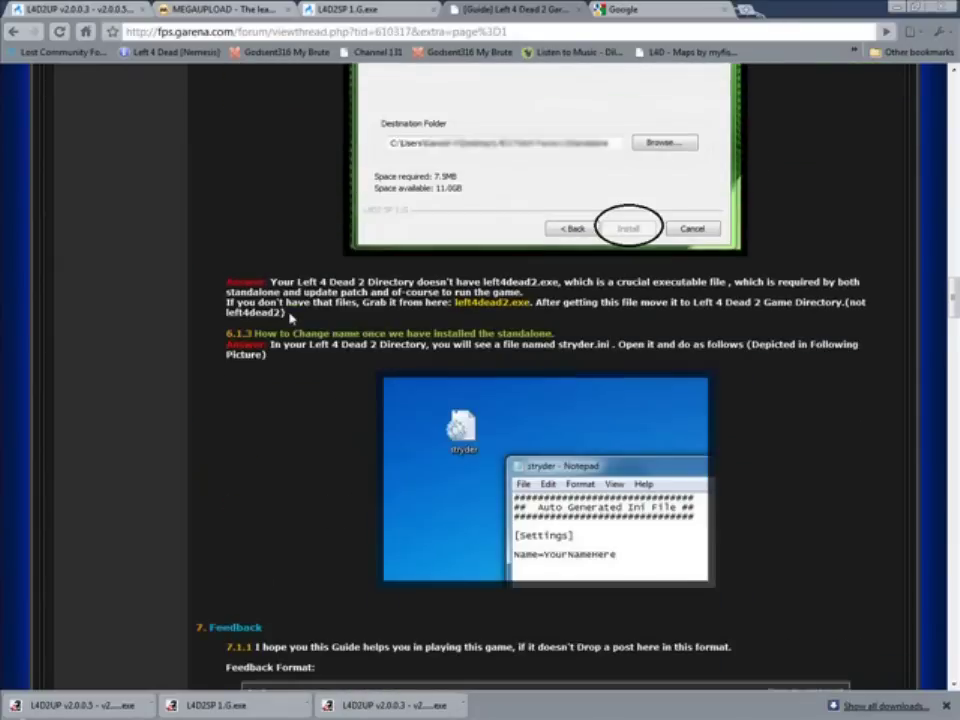
scroll(289, 318, "down", 3)
scroll(289, 318, "up", 20)
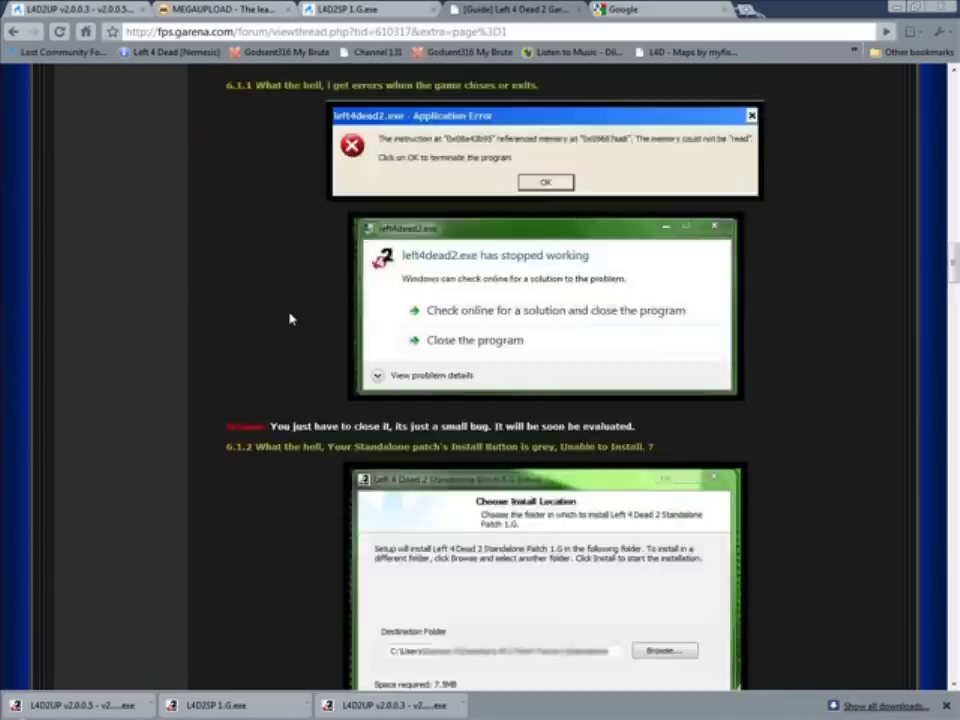
scroll(290, 318, "up", 5)
scroll(290, 318, "up", 20)
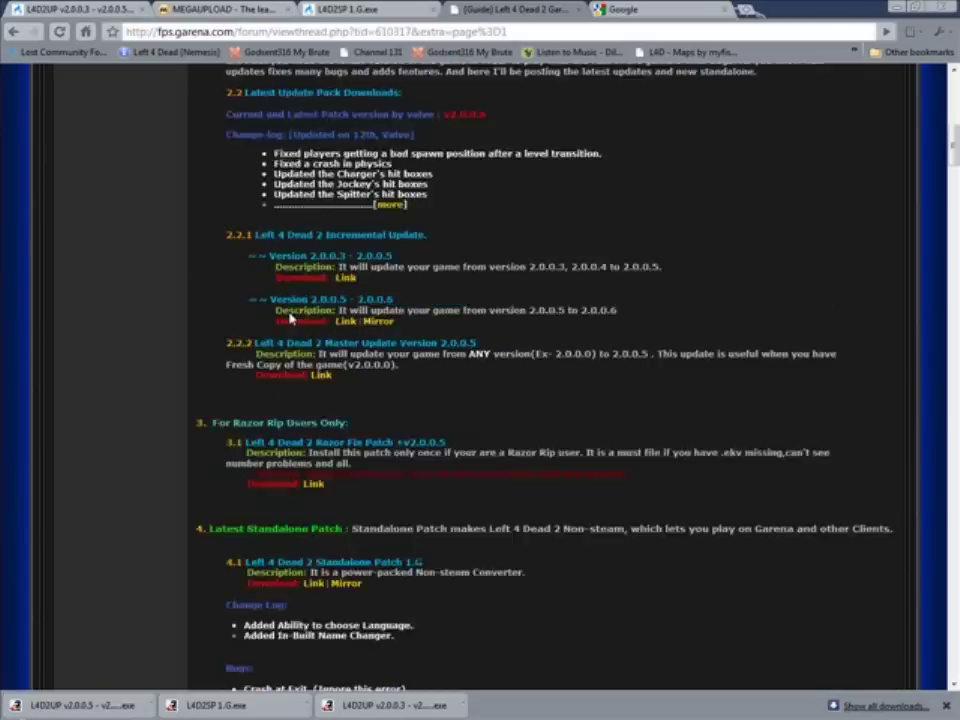